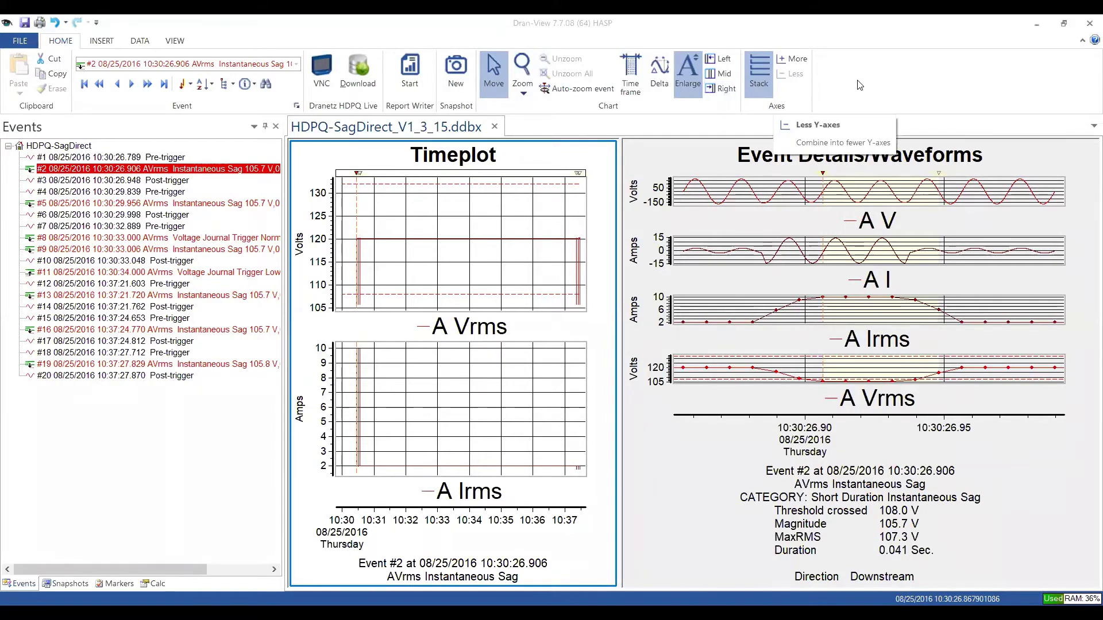
- Close the HDPQ-SagDirect_V1_3_15.ddbx document without saving its changes
click(494, 127)
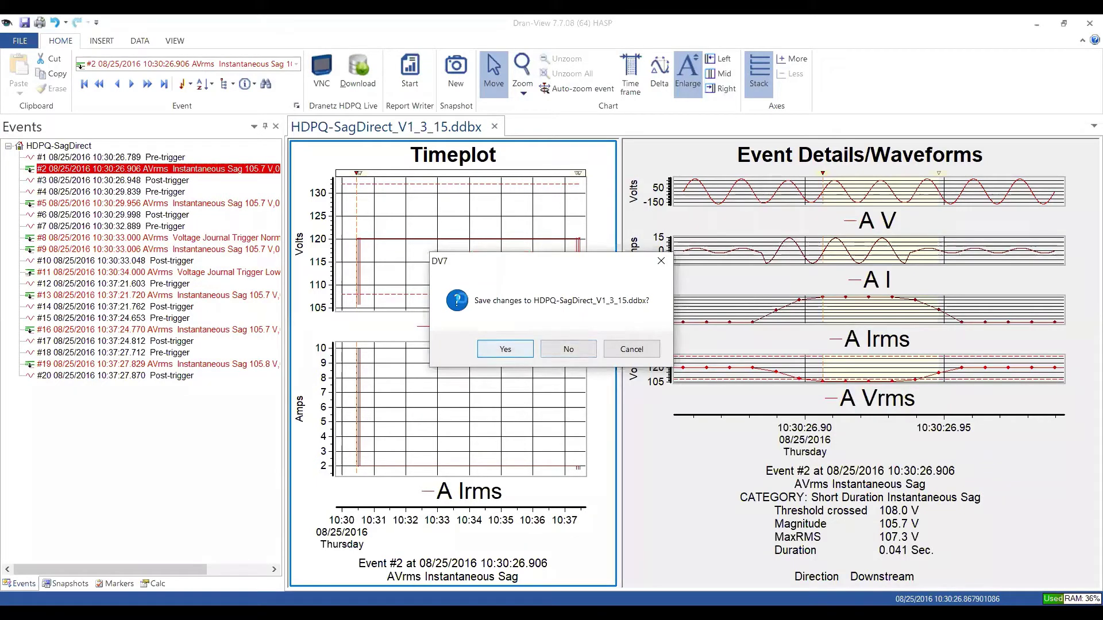
click(521, 349)
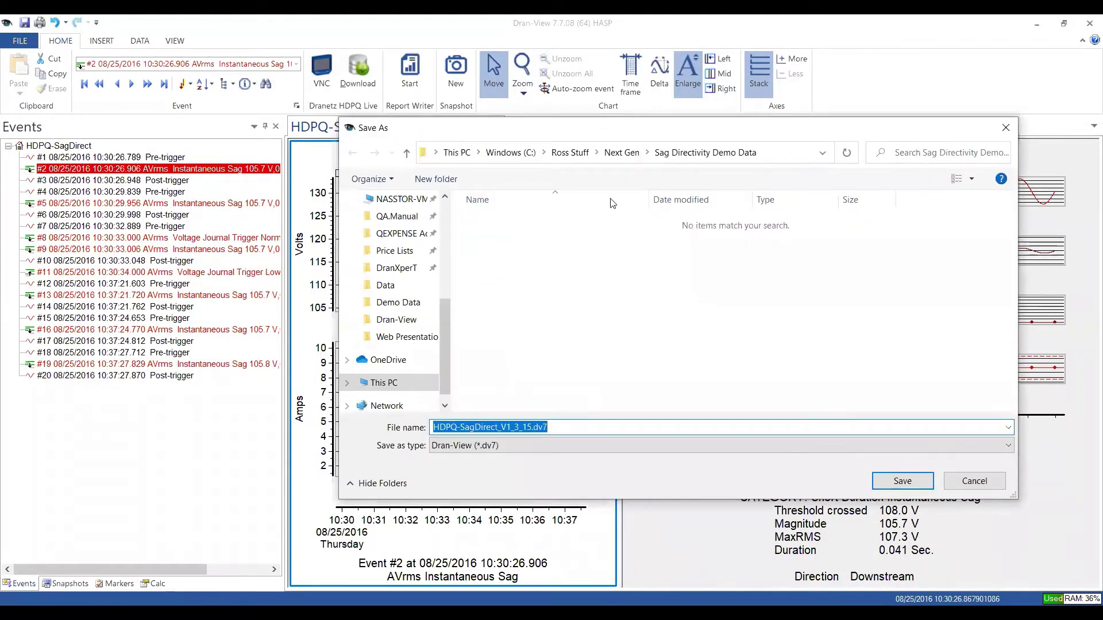
key(Return)
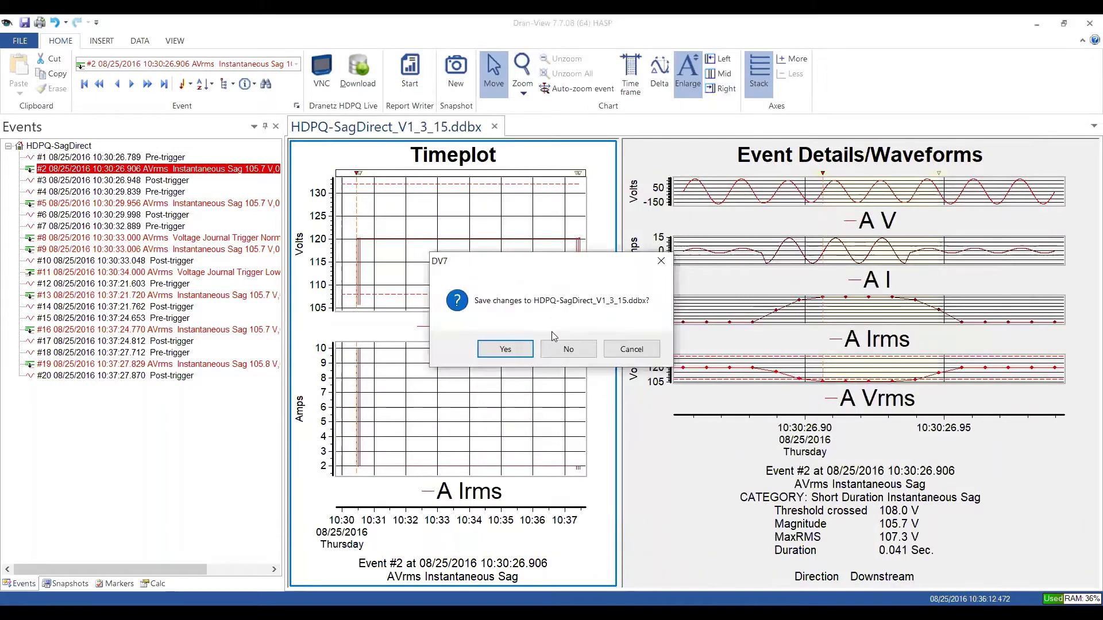
click(557, 345)
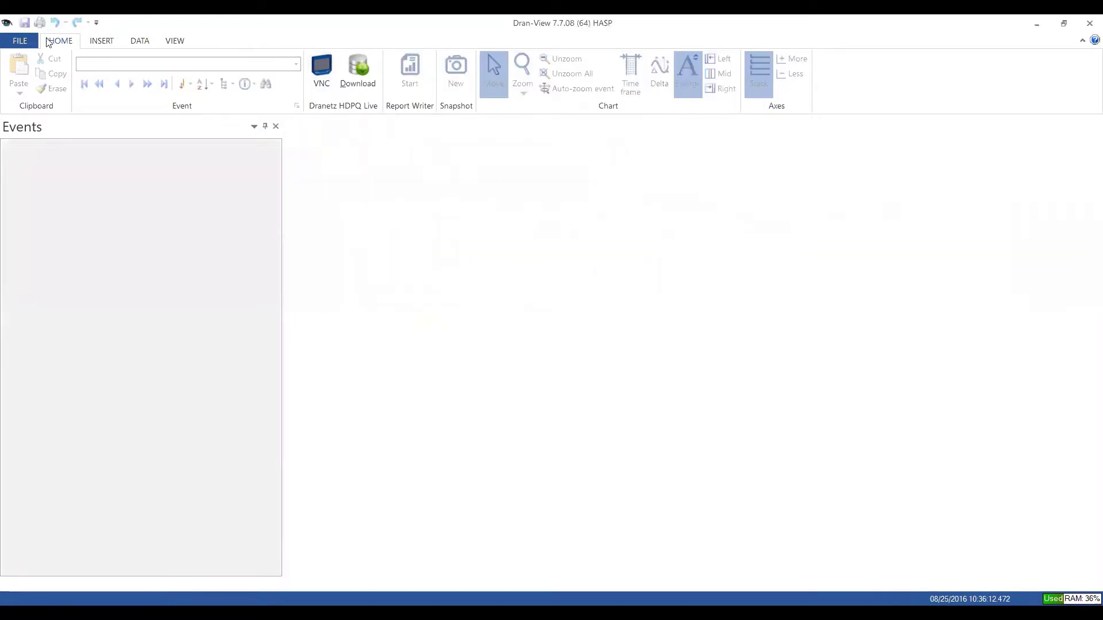
click(22, 42)
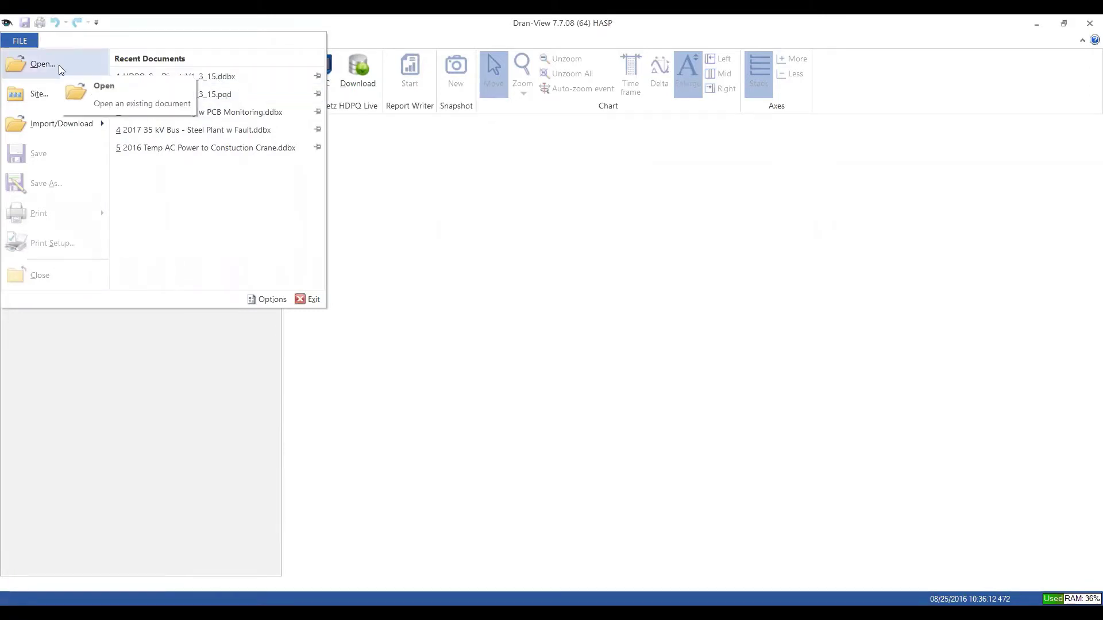
click(43, 63)
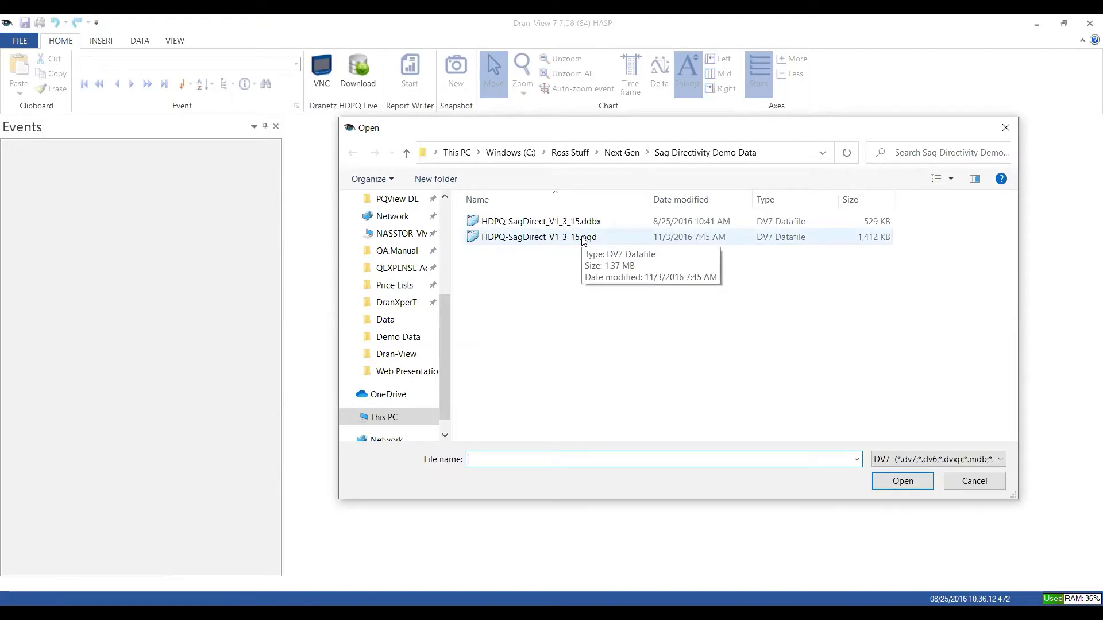
click(970, 481)
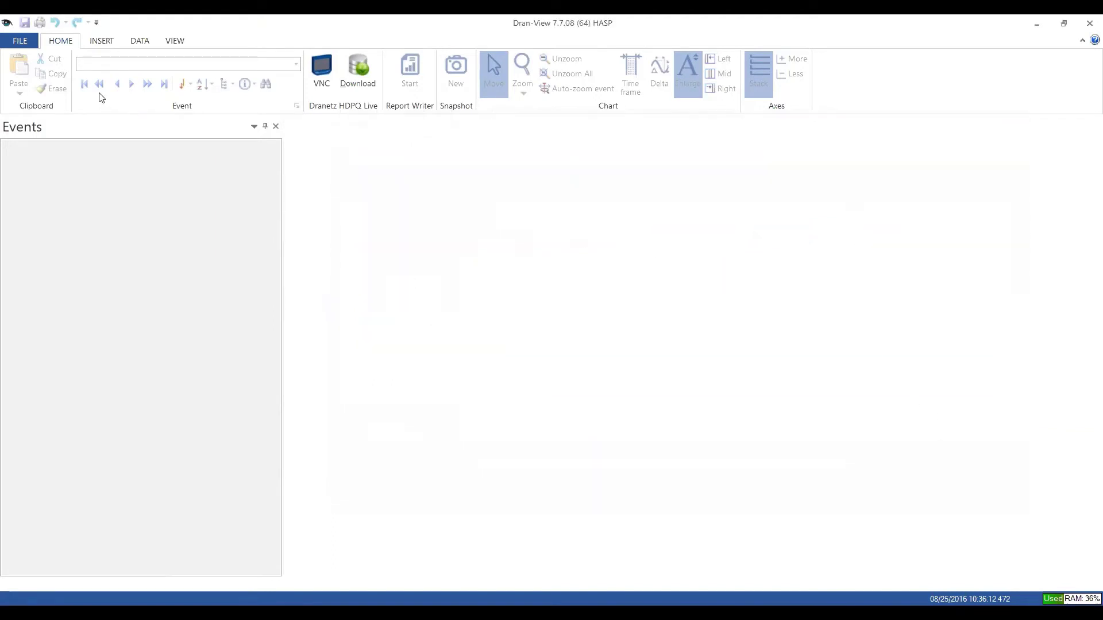
- Open the data file HDPQ-SagDirect_V1_3_15.ddbx from the Sag Directivity Demo Data folder
click(28, 42)
mouse_move(35, 96)
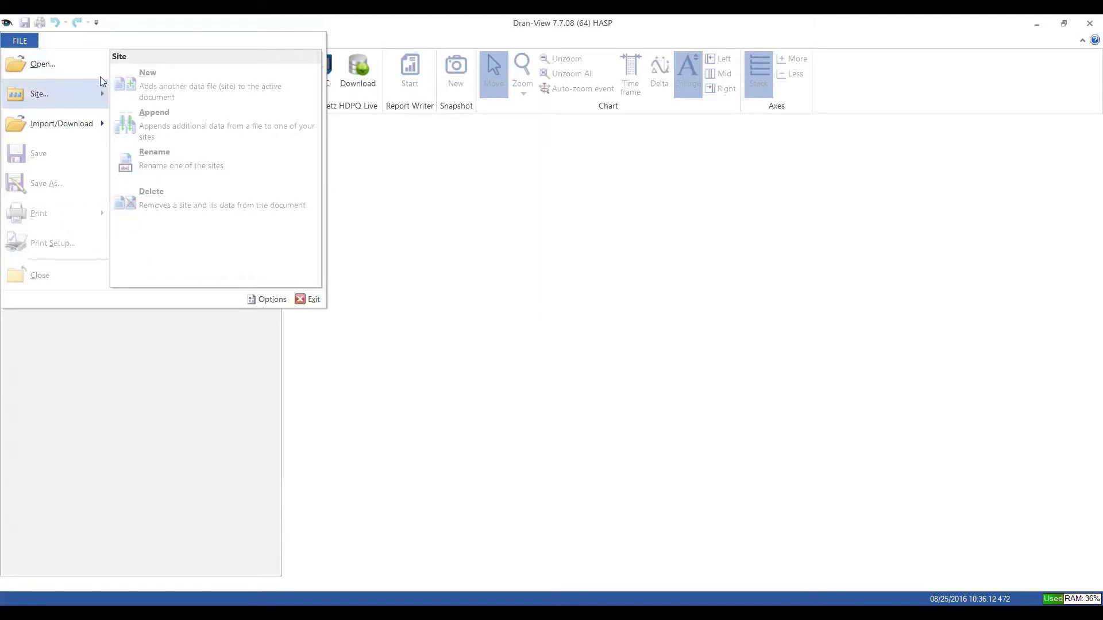
mouse_move(74, 125)
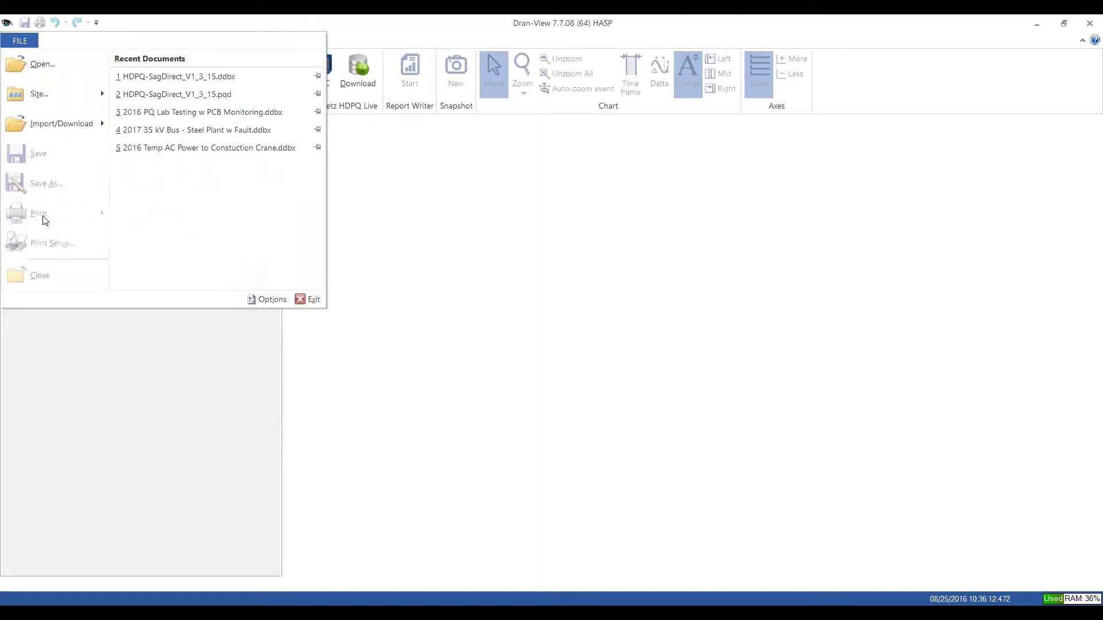
mouse_move(42, 223)
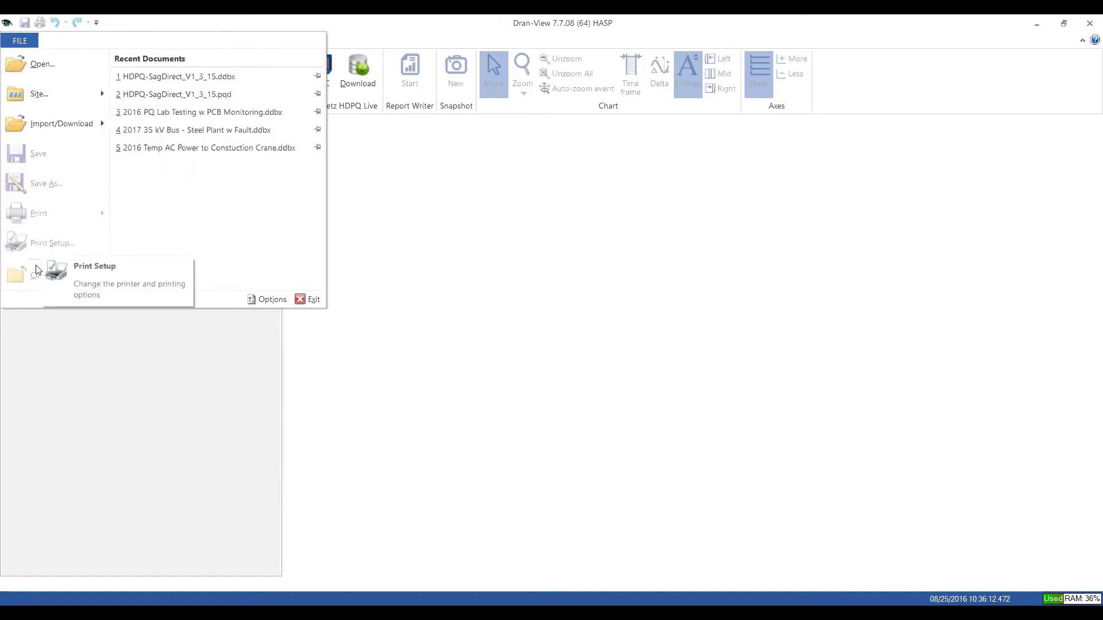
click(36, 64)
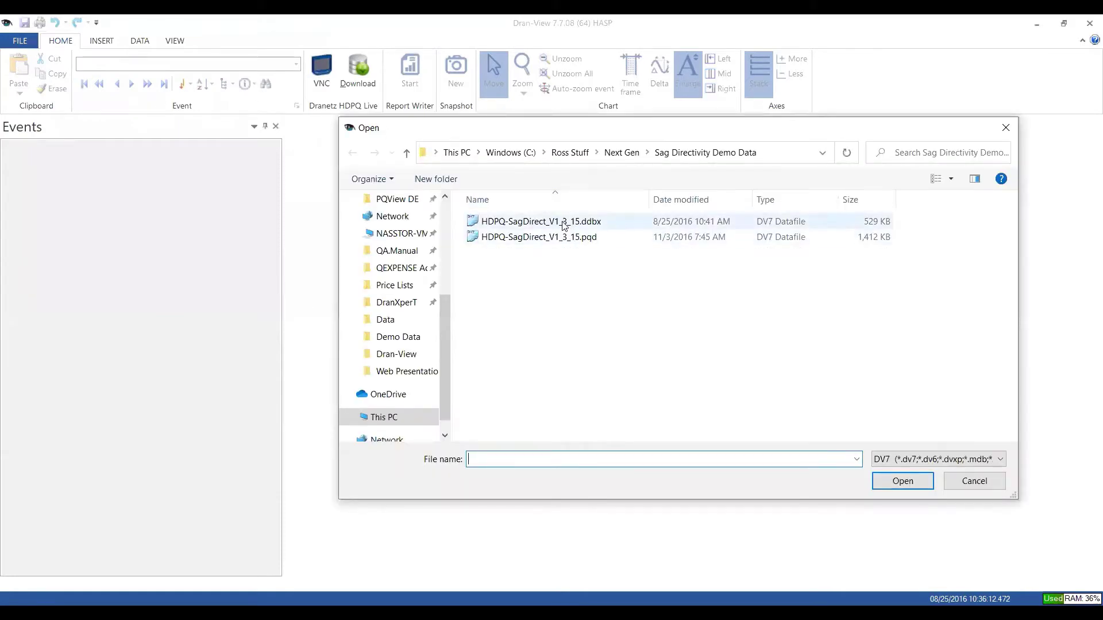
click(565, 226)
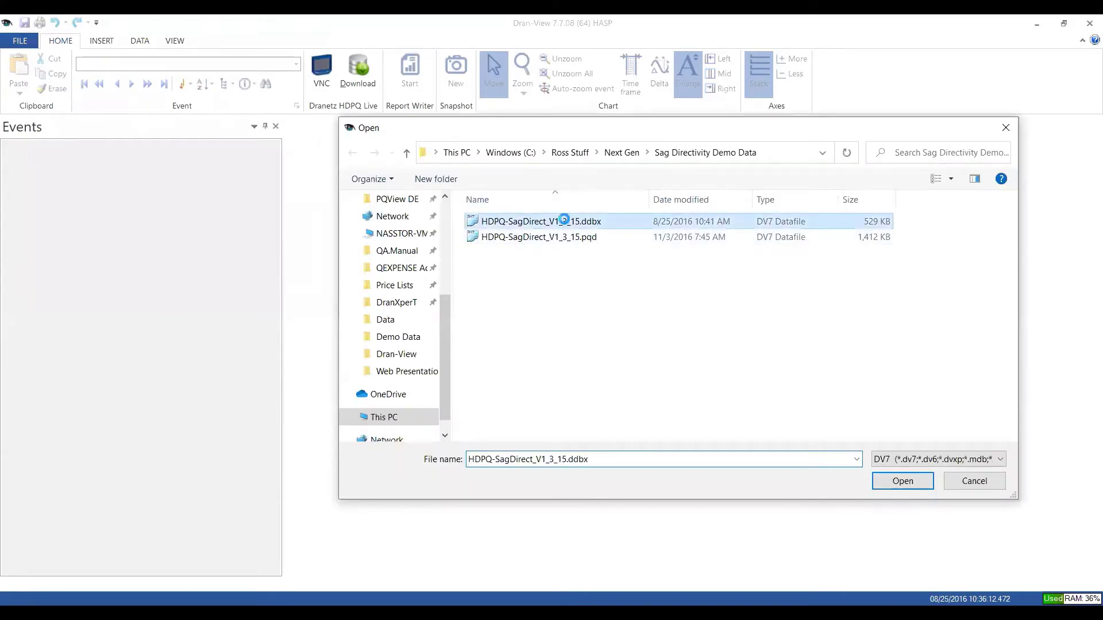
key(Return)
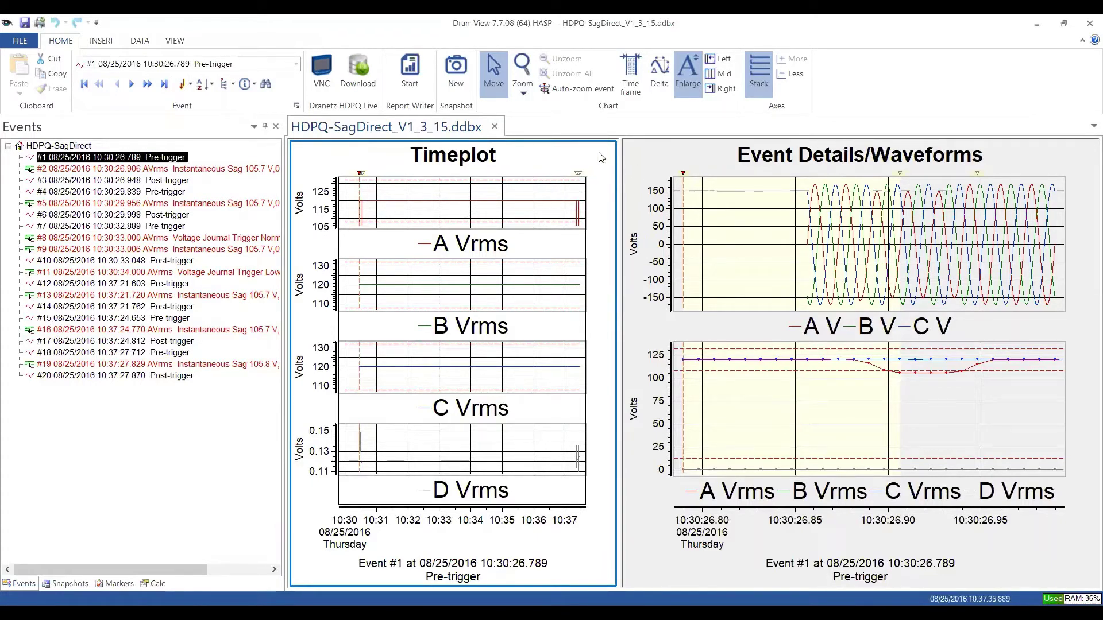
- View the details and waveforms of events #2, #5, #8 and #9 one after another
click(578, 159)
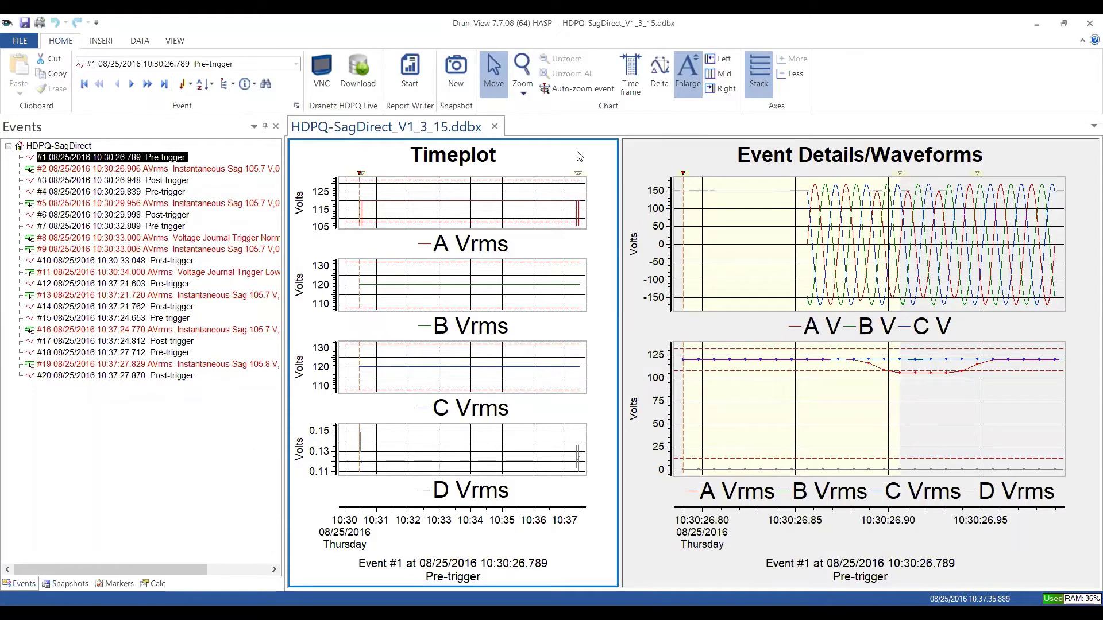
click(644, 153)
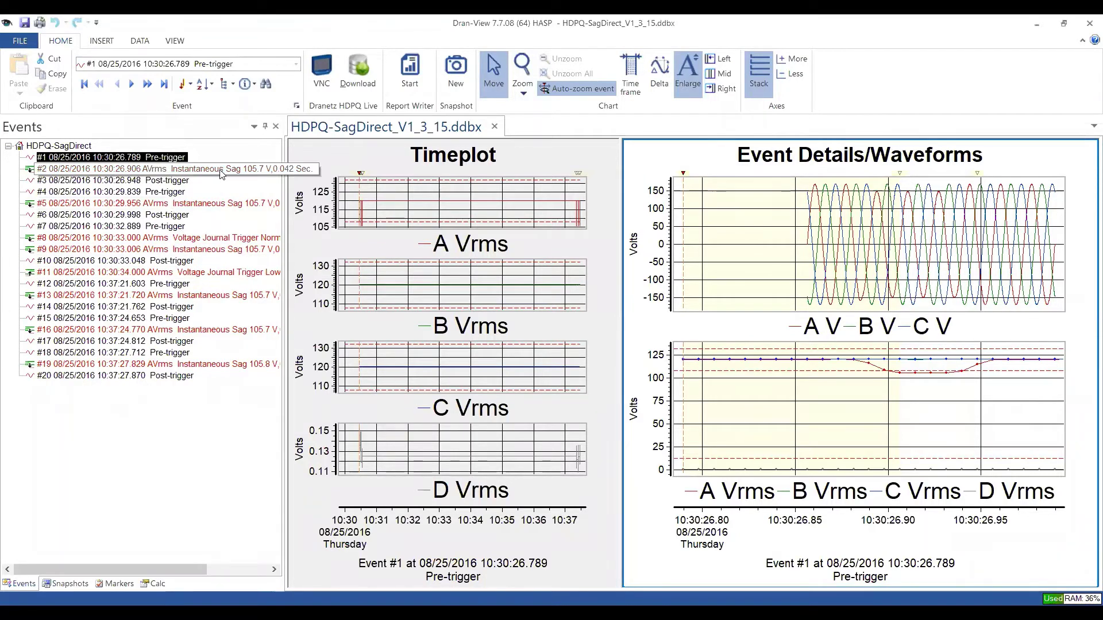
click(184, 170)
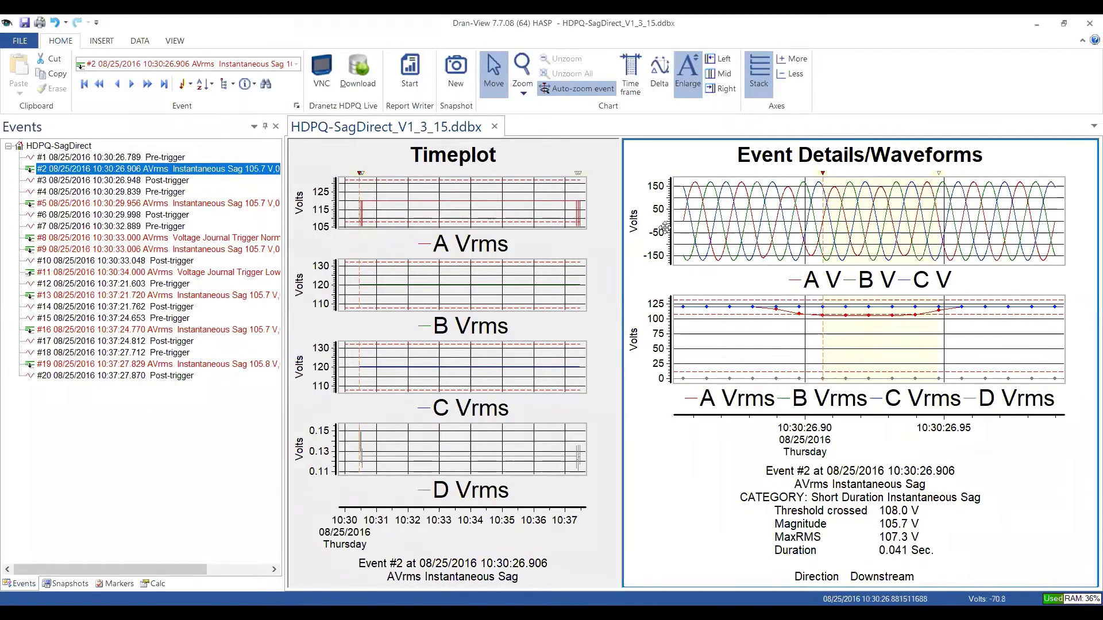
click(237, 206)
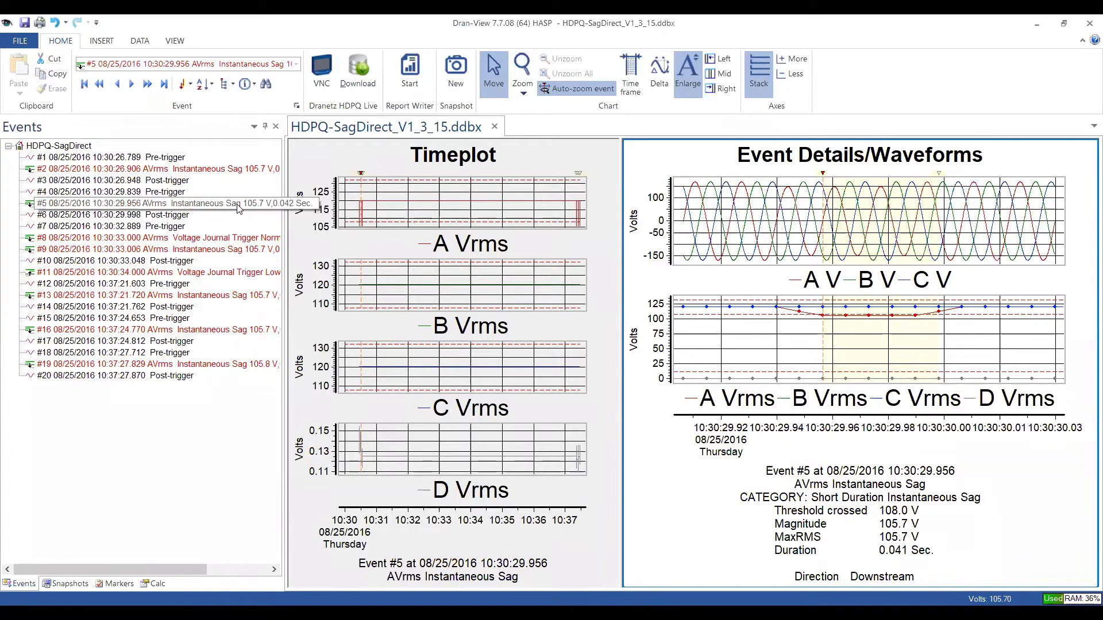
click(237, 238)
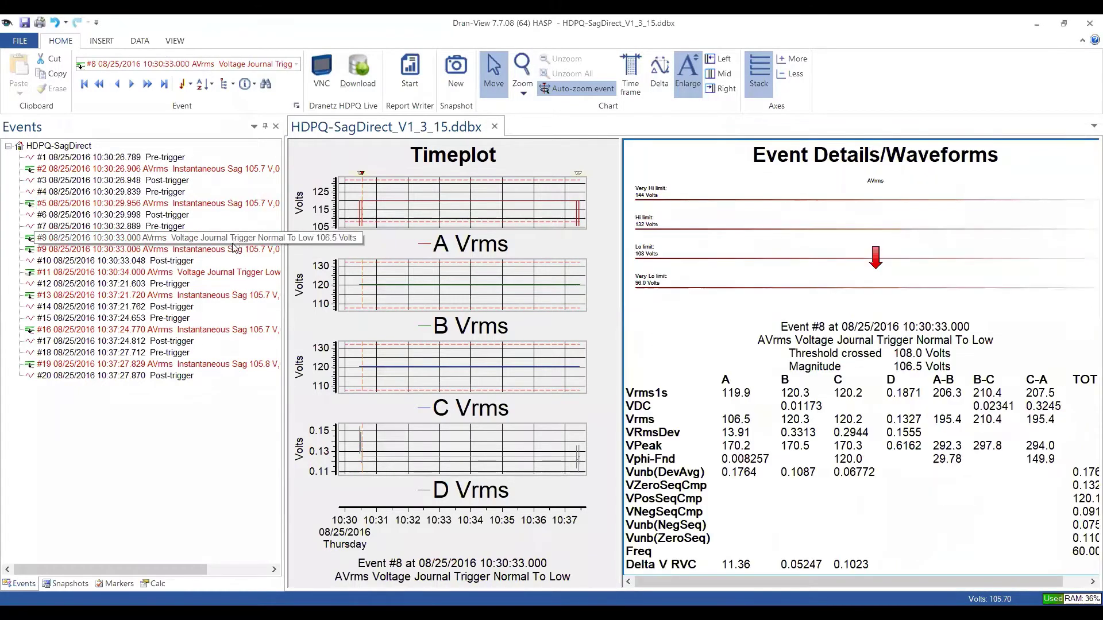
click(232, 253)
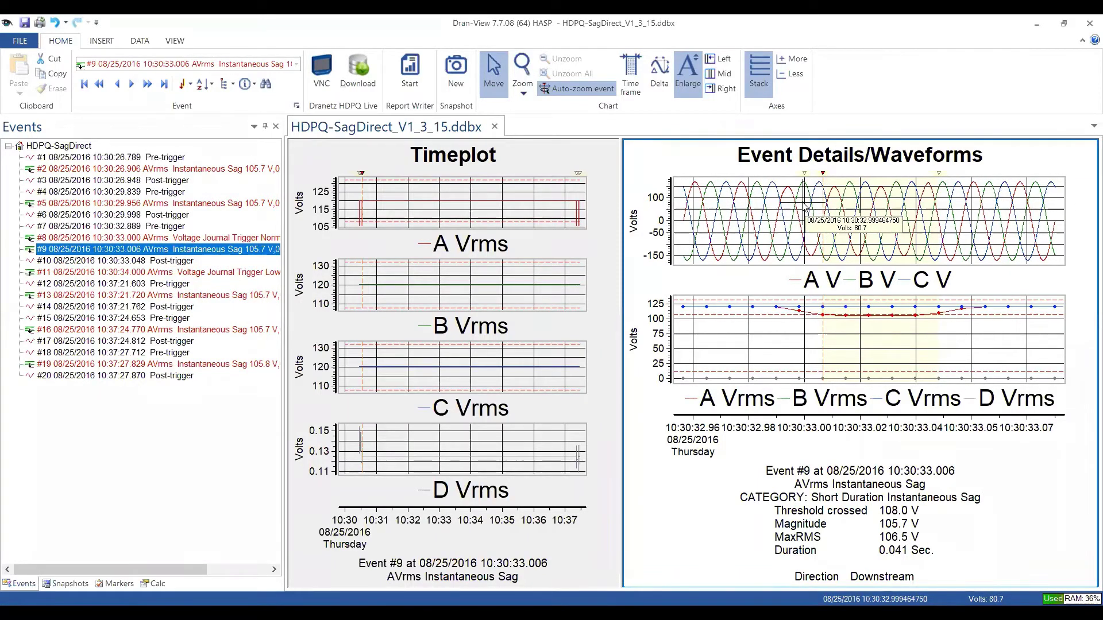
- Configure the Timeplot chart to plot only the phase A Vrms and phase A Irms channels
click(325, 148)
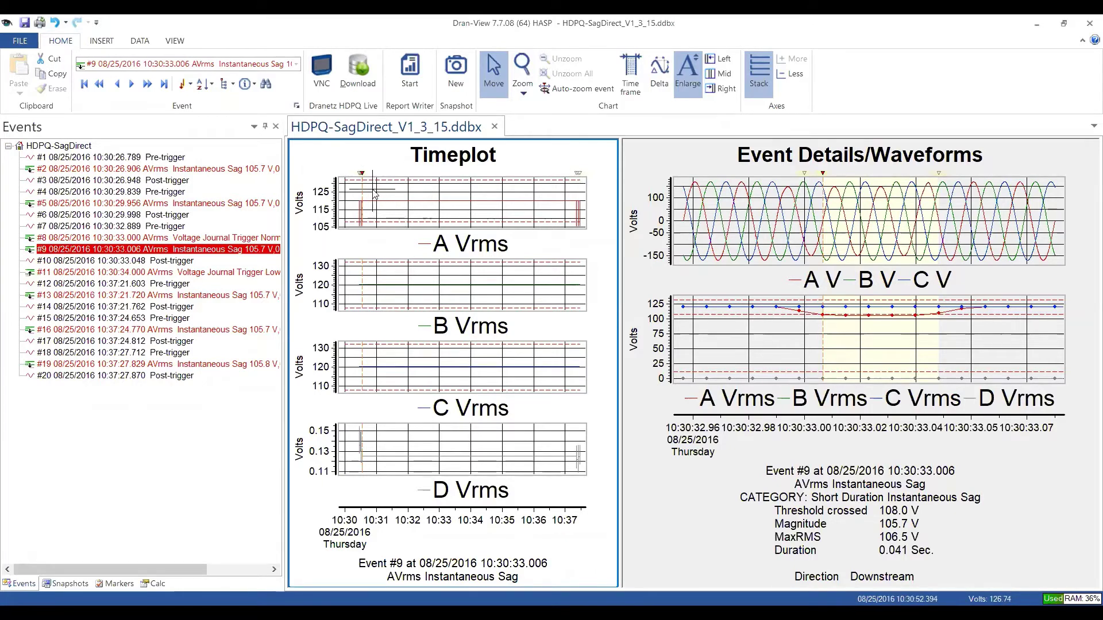
mouse_move(389, 189)
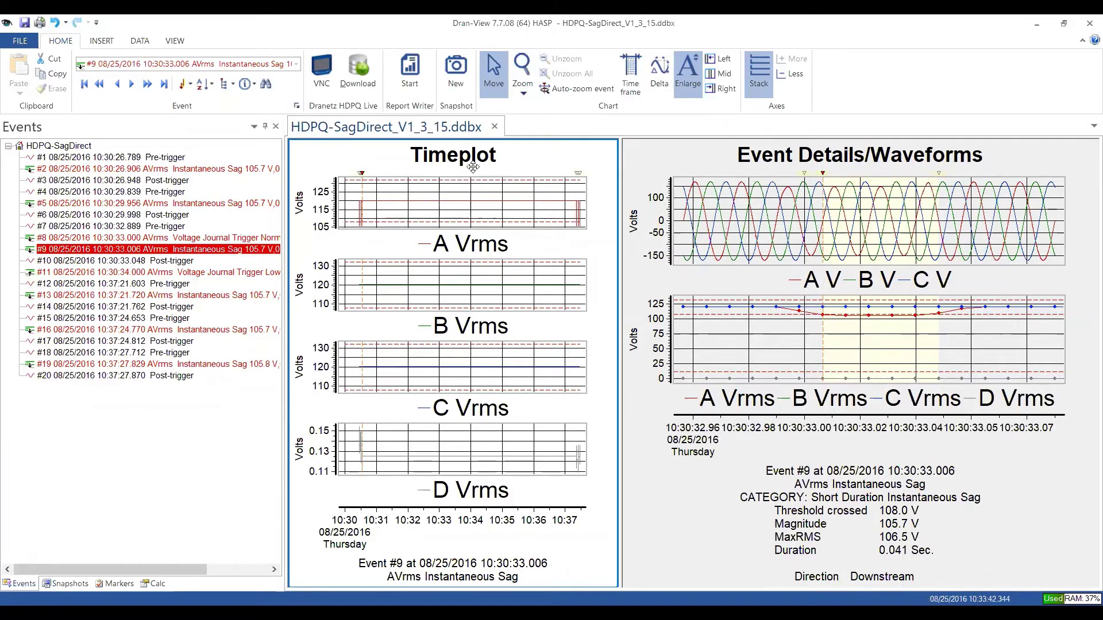
double_click(486, 210)
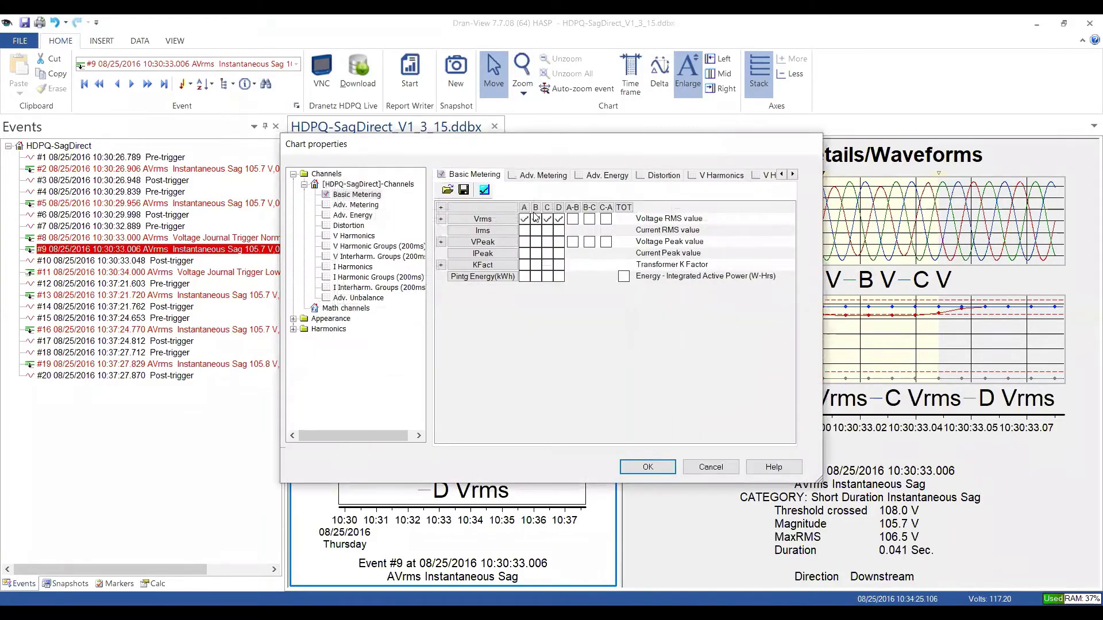
click(547, 220)
click(558, 221)
click(524, 231)
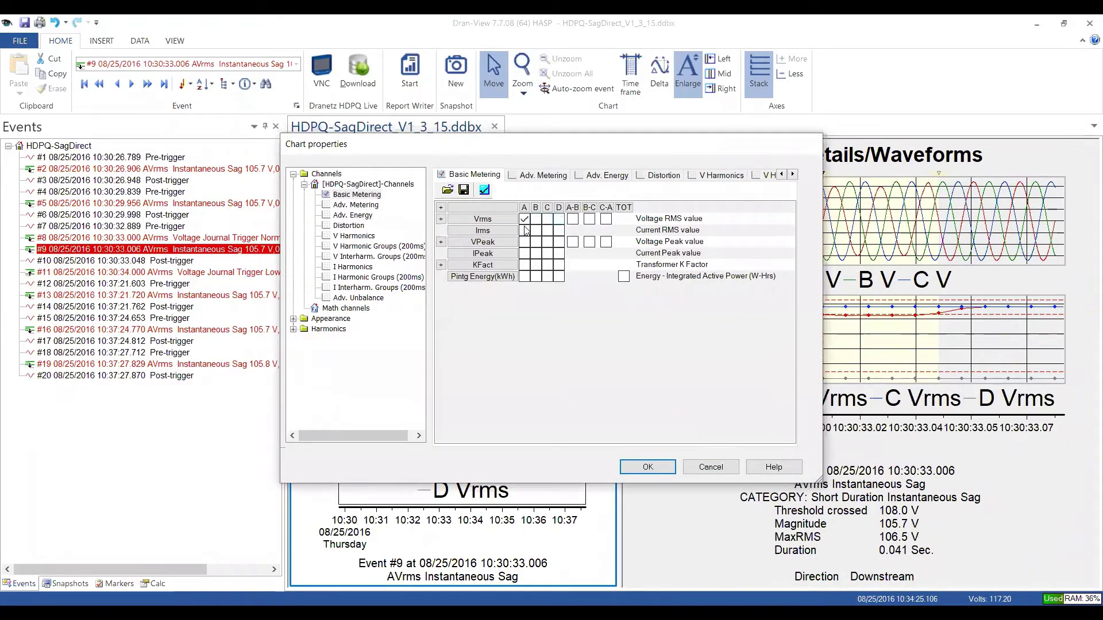
click(647, 467)
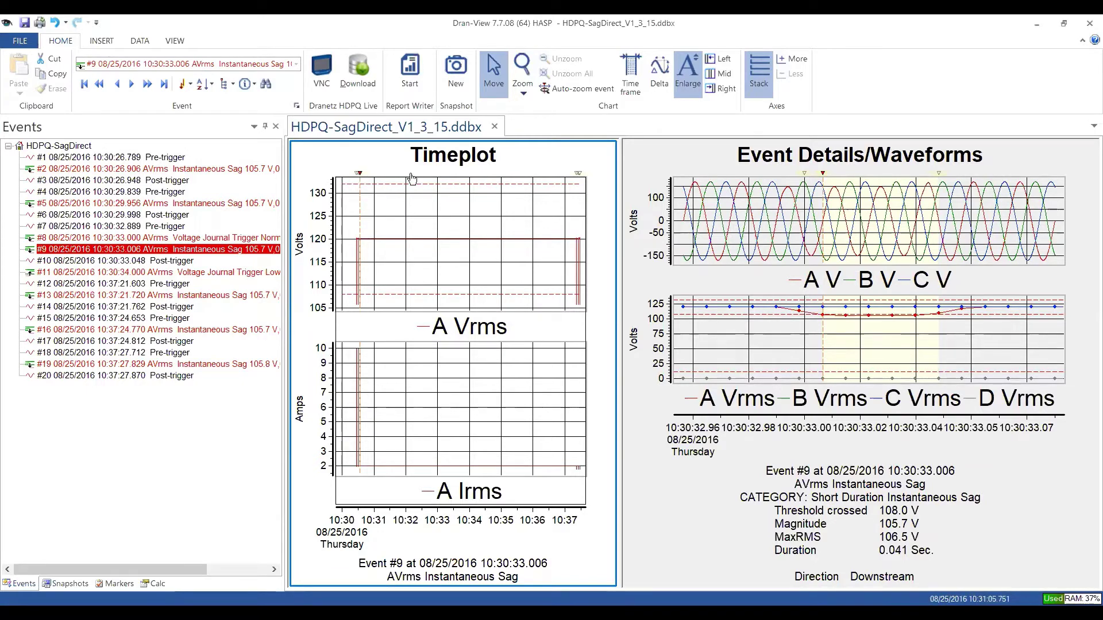
- Jump to event #15 from the event markers at the end of the Timeplot and examine its waveforms beside the trend charts
click(579, 174)
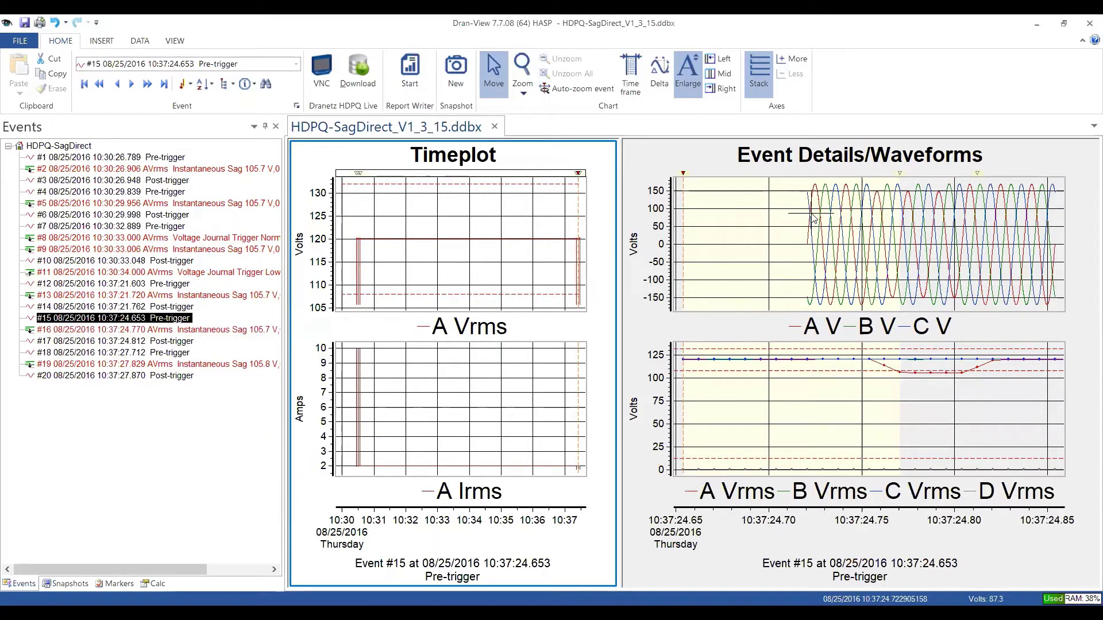
mouse_move(813, 214)
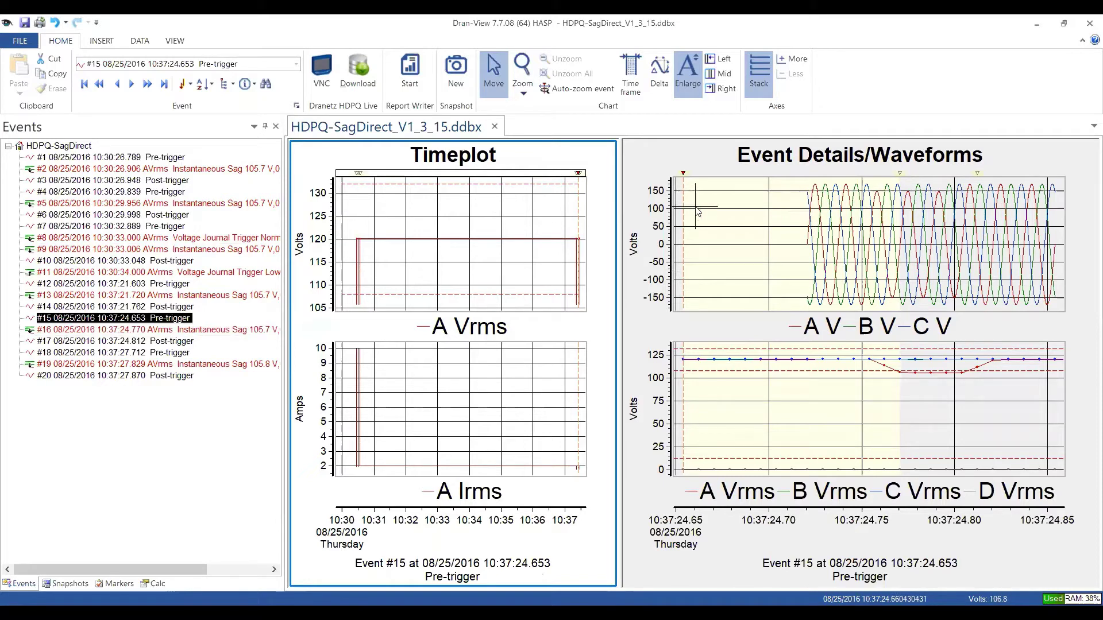
mouse_move(697, 211)
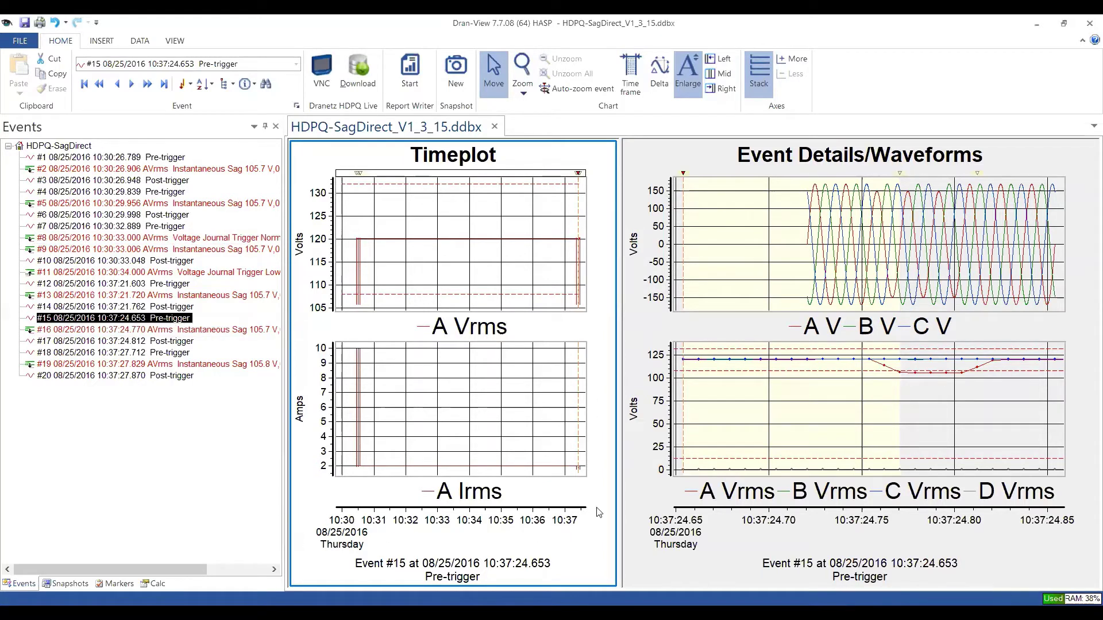
click(685, 156)
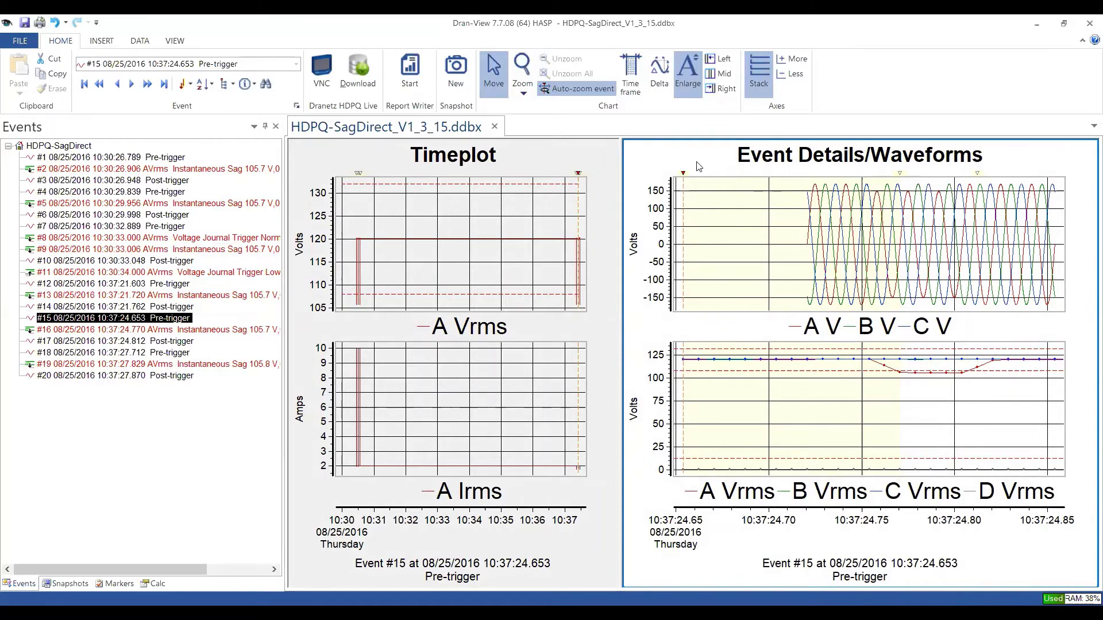
mouse_move(973, 475)
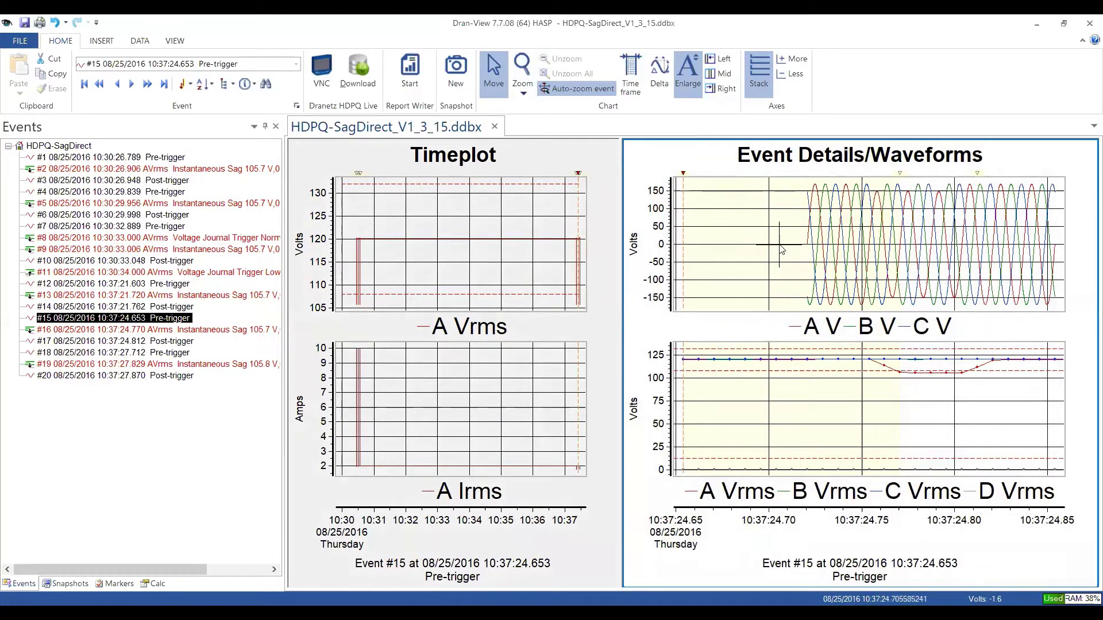
mouse_move(782, 249)
click(515, 161)
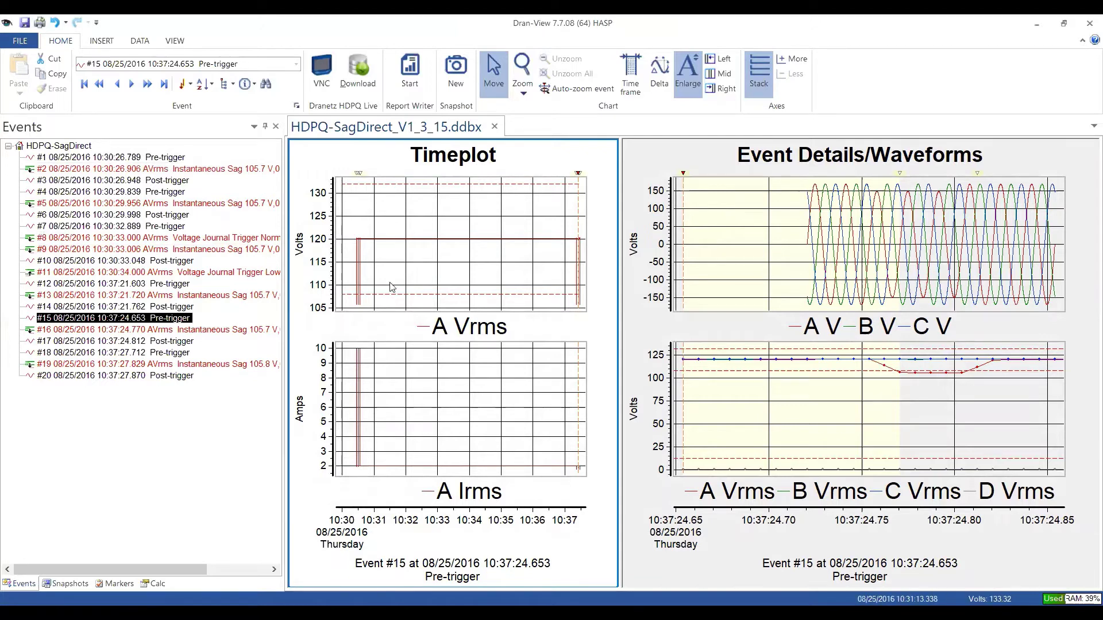
mouse_move(397, 474)
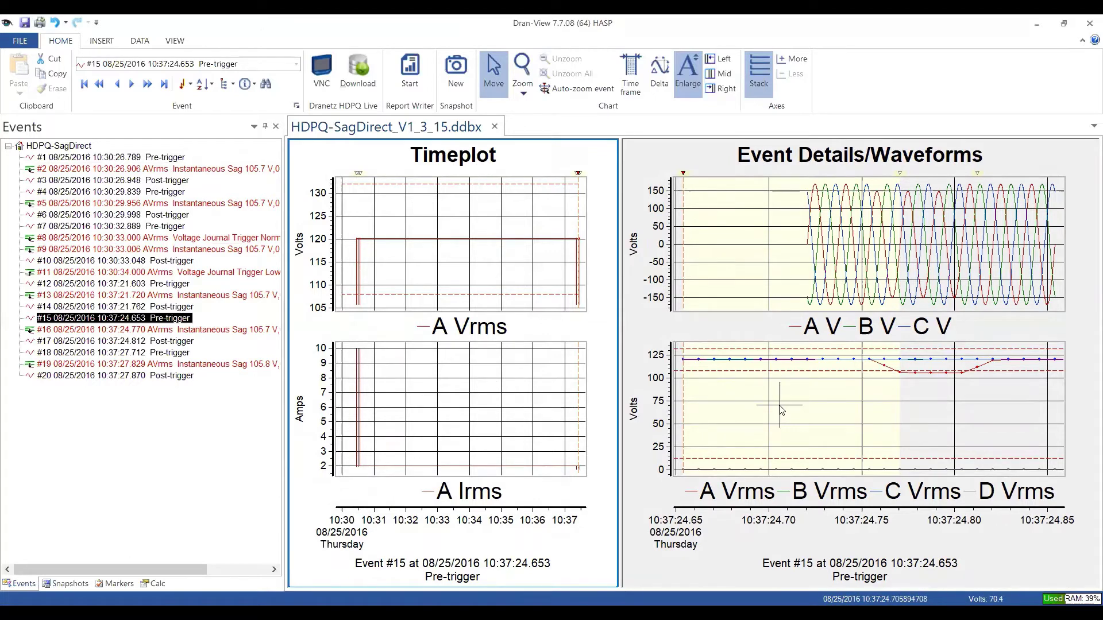
mouse_move(781, 410)
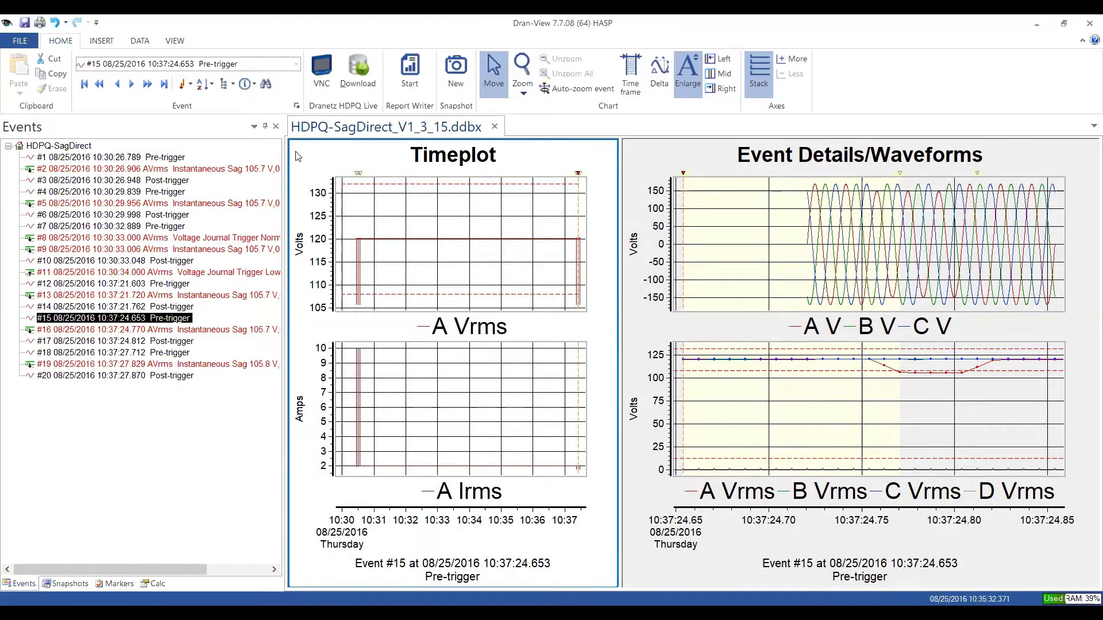
- Narrow the Events list and the Timeplot pane to give the Event Details/Waveforms chart more width
mouse_move(282, 160)
mouse_down()
mouse_move(189, 169)
mouse_move(296, 172)
mouse_move(195, 176)
mouse_move(293, 164)
mouse_move(251, 167)
mouse_move(278, 162)
mouse_move(268, 165)
mouse_up()
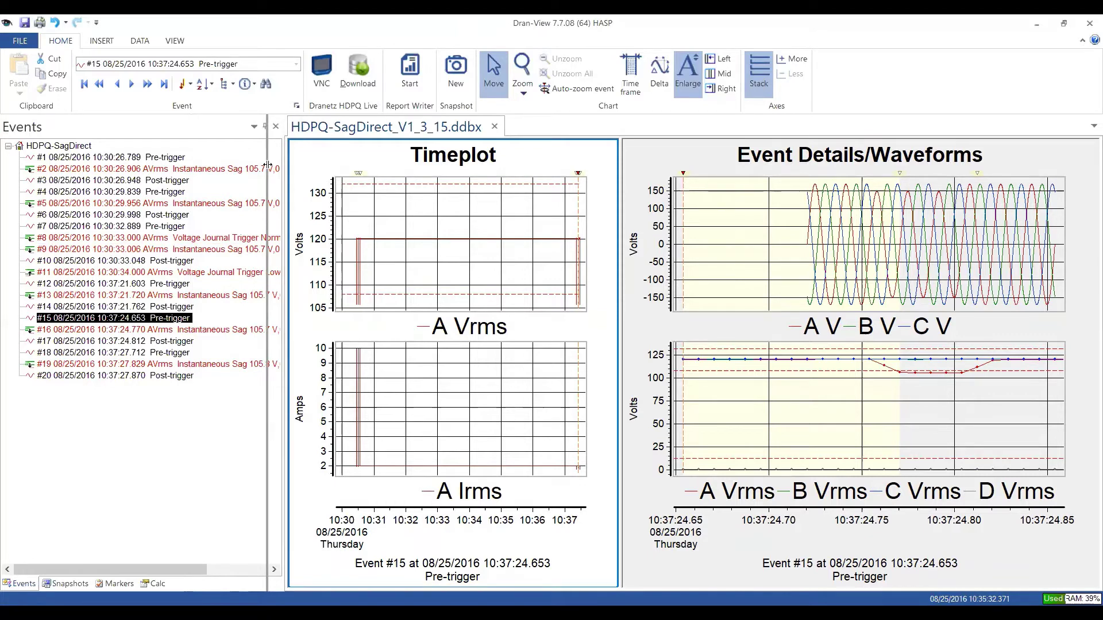
drag(268, 165, 234, 174)
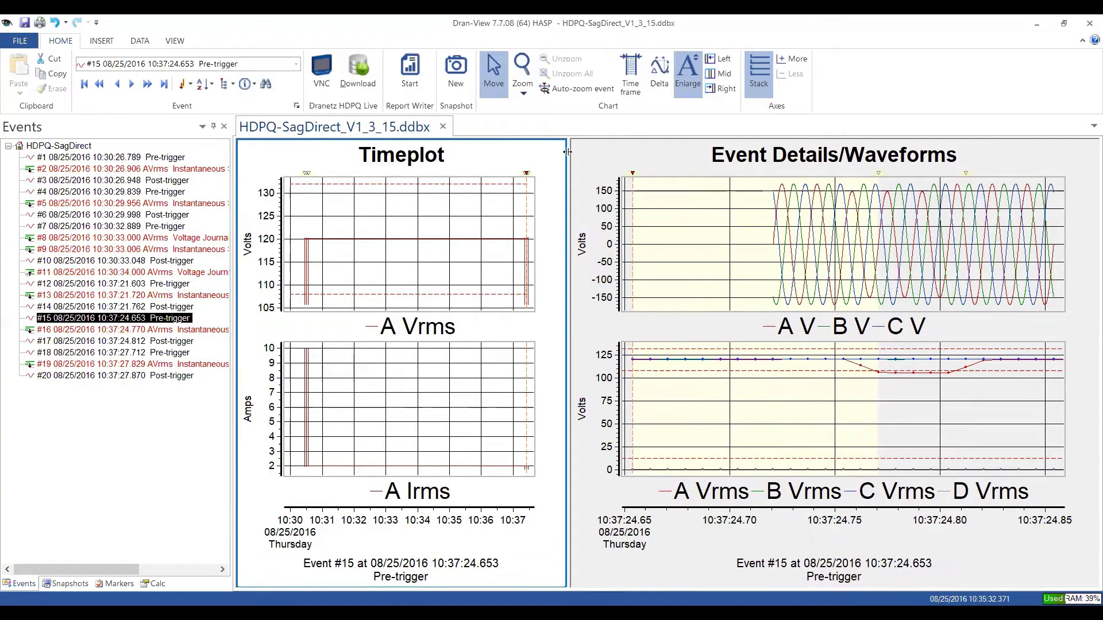
drag(717, 161, 538, 191)
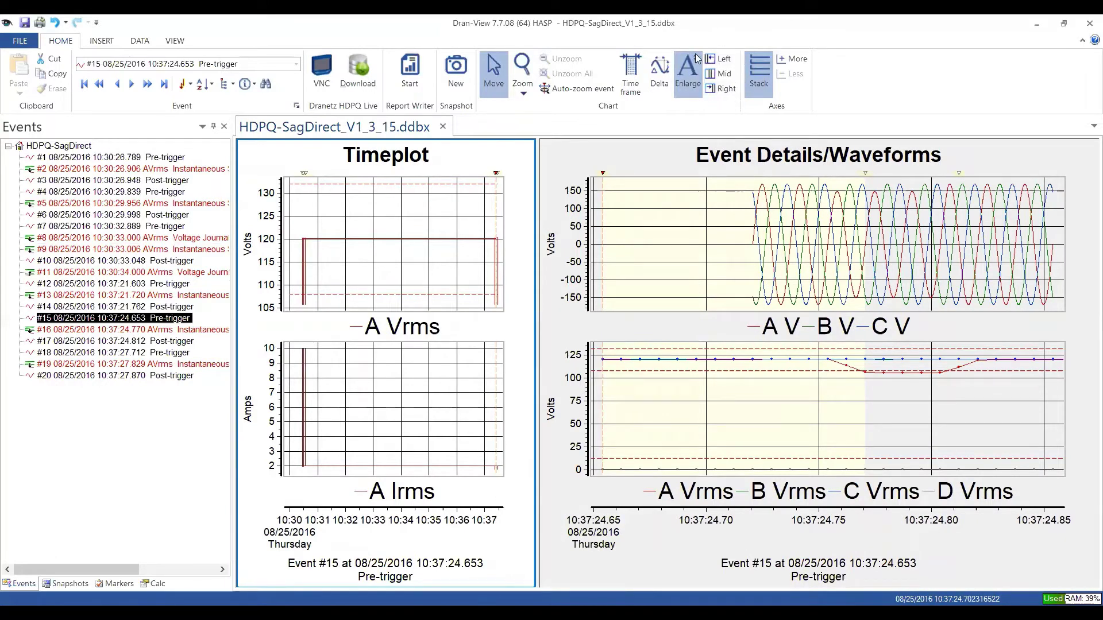
- Preview the middle, left and right chart splits, return to the middle split, and narrow the Events list to about half its width
click(716, 75)
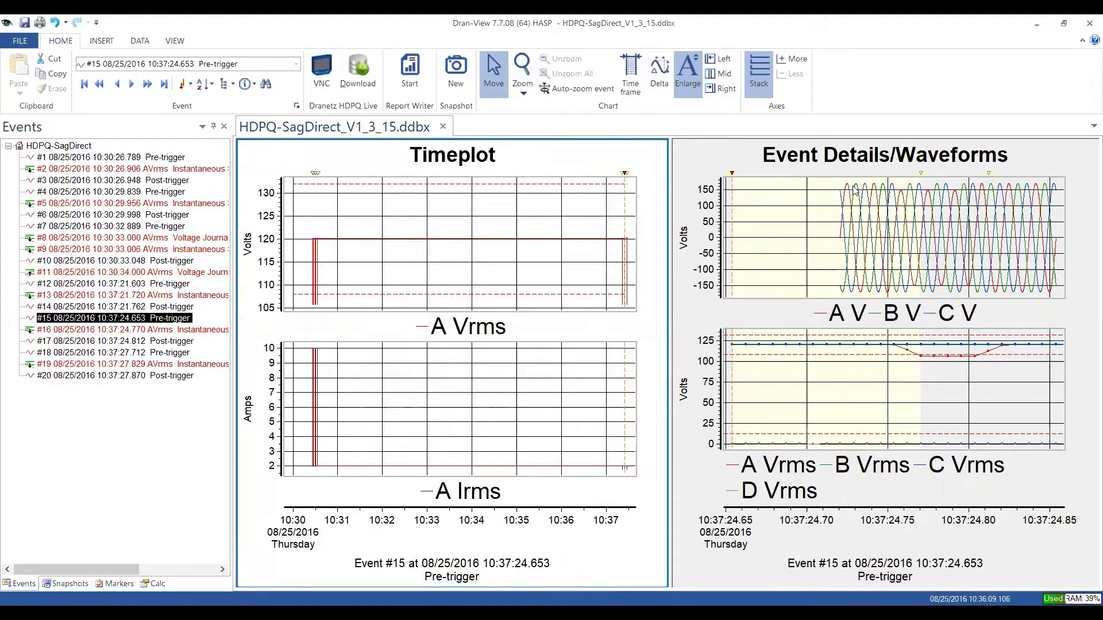
click(722, 60)
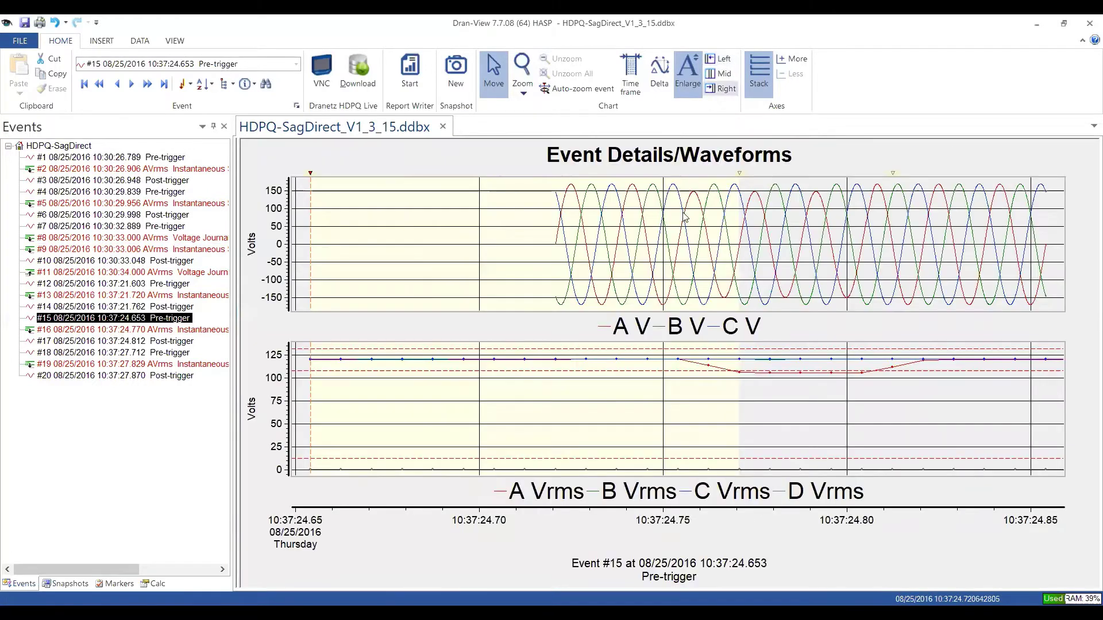
click(720, 89)
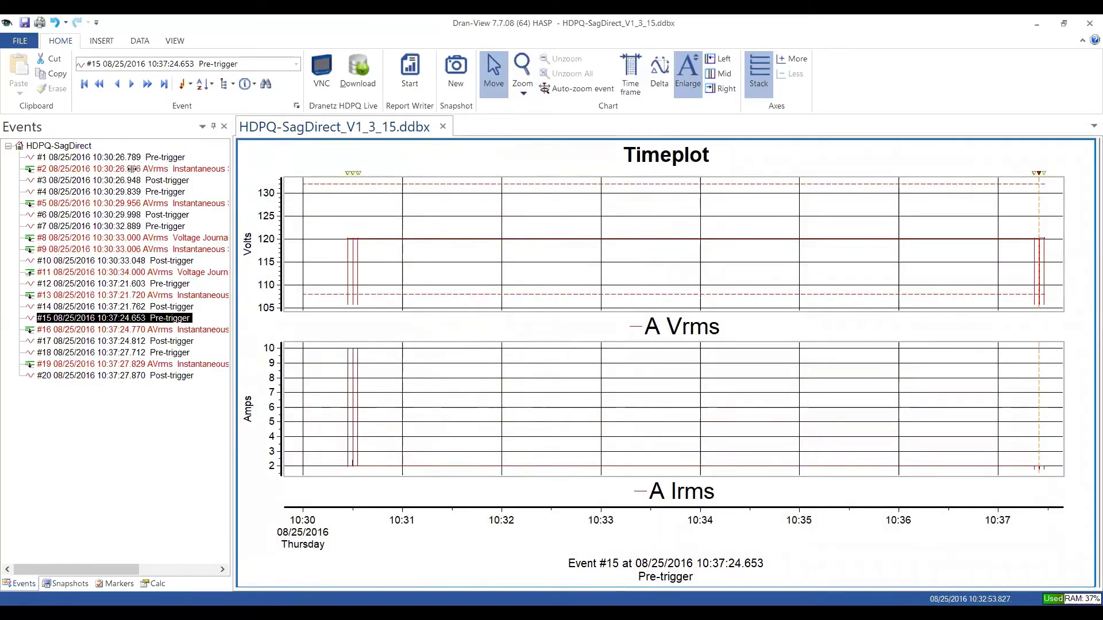
drag(131, 168, 131, 169)
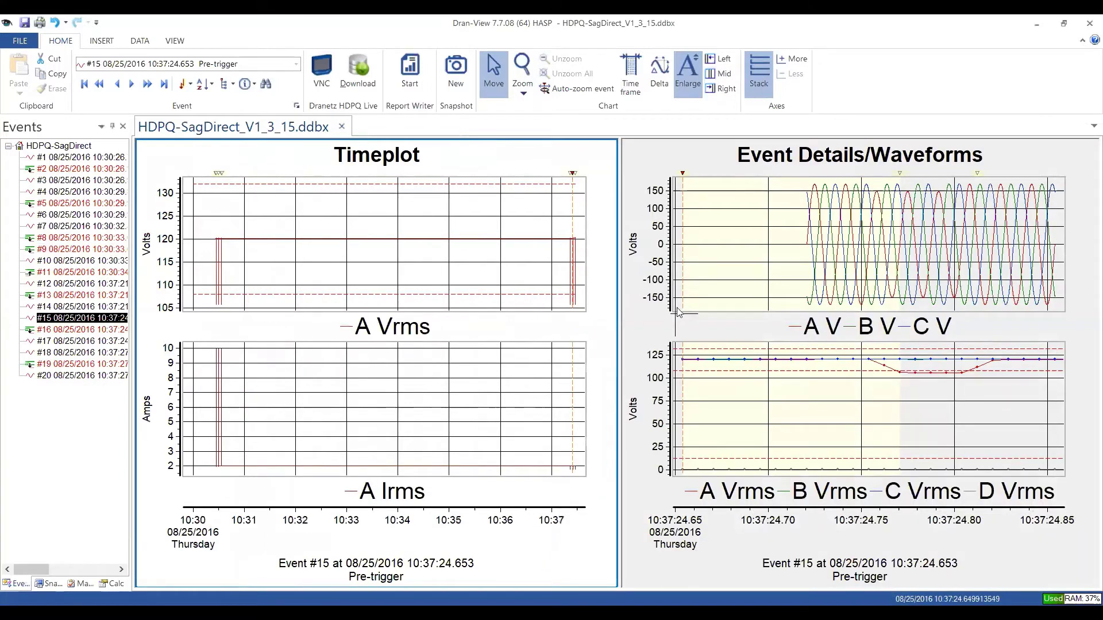
mouse_move(678, 312)
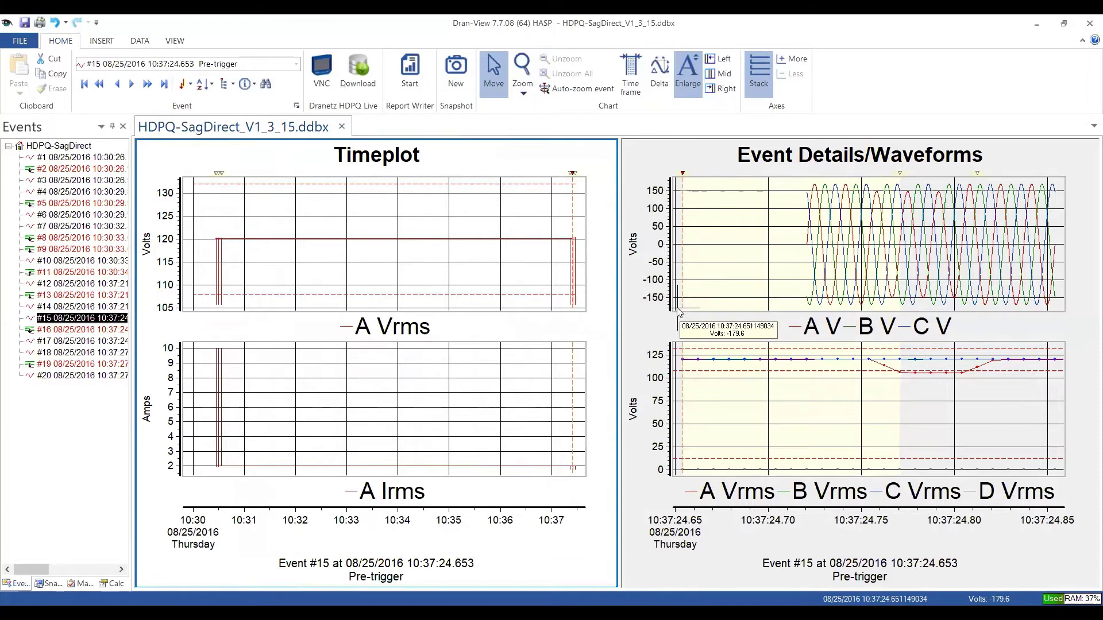
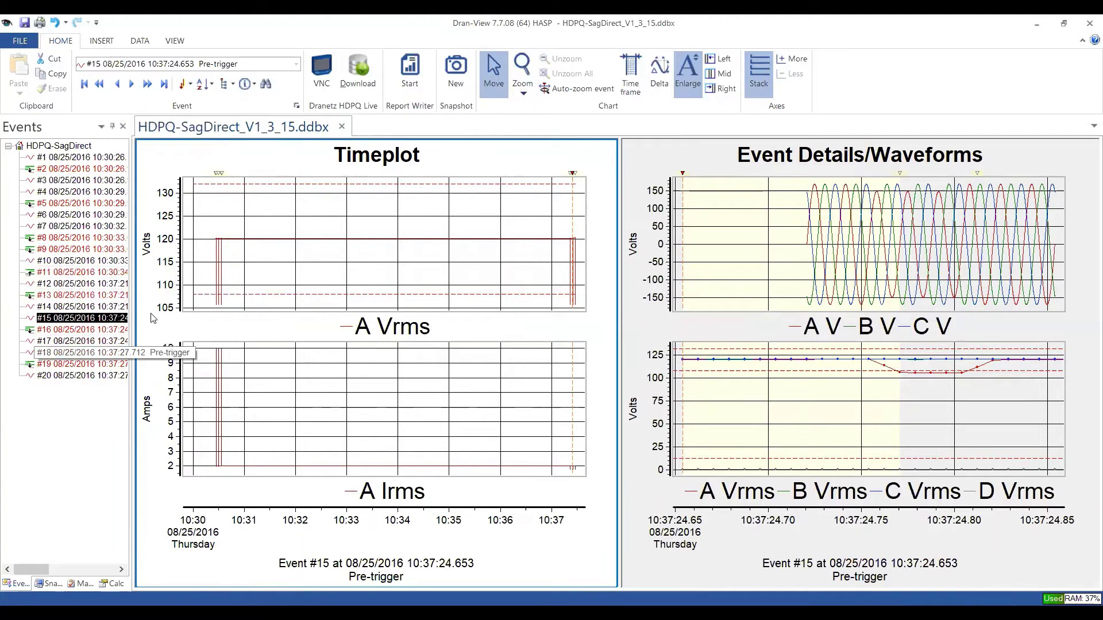
- Step back one event at a time from #15 to #12, and advance through the waveform events to #14
click(118, 84)
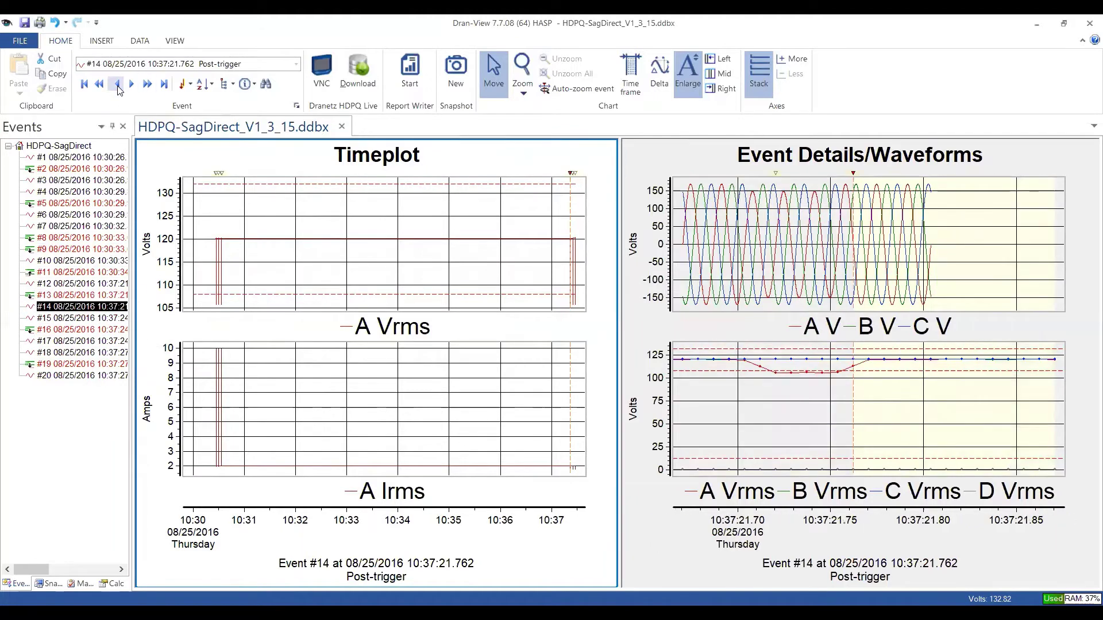
click(118, 84)
click(118, 84)
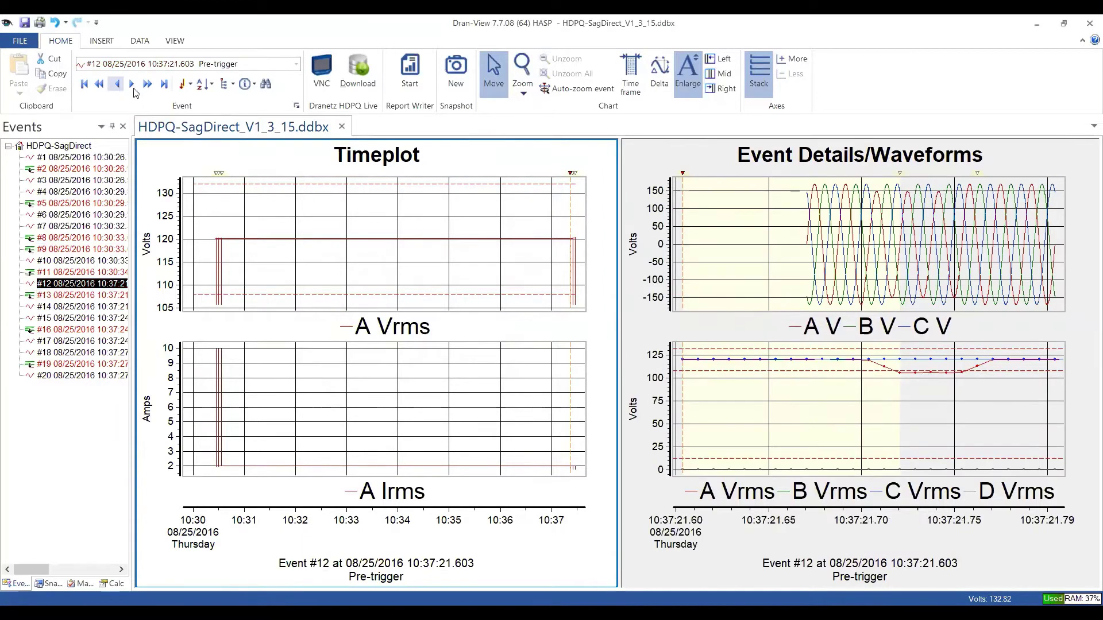
click(147, 91)
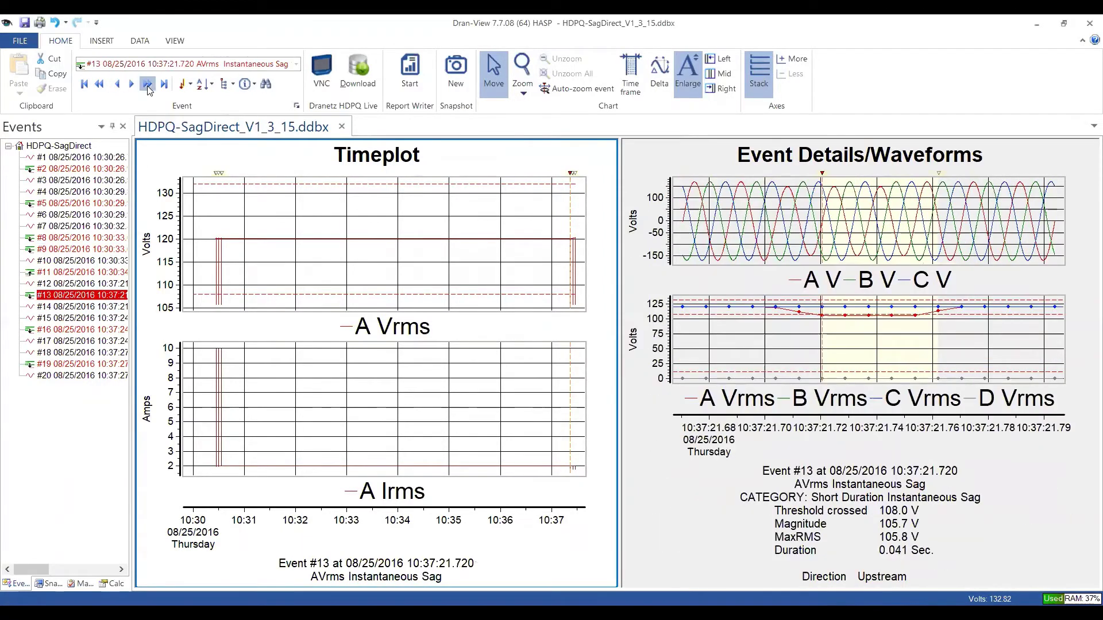
click(148, 90)
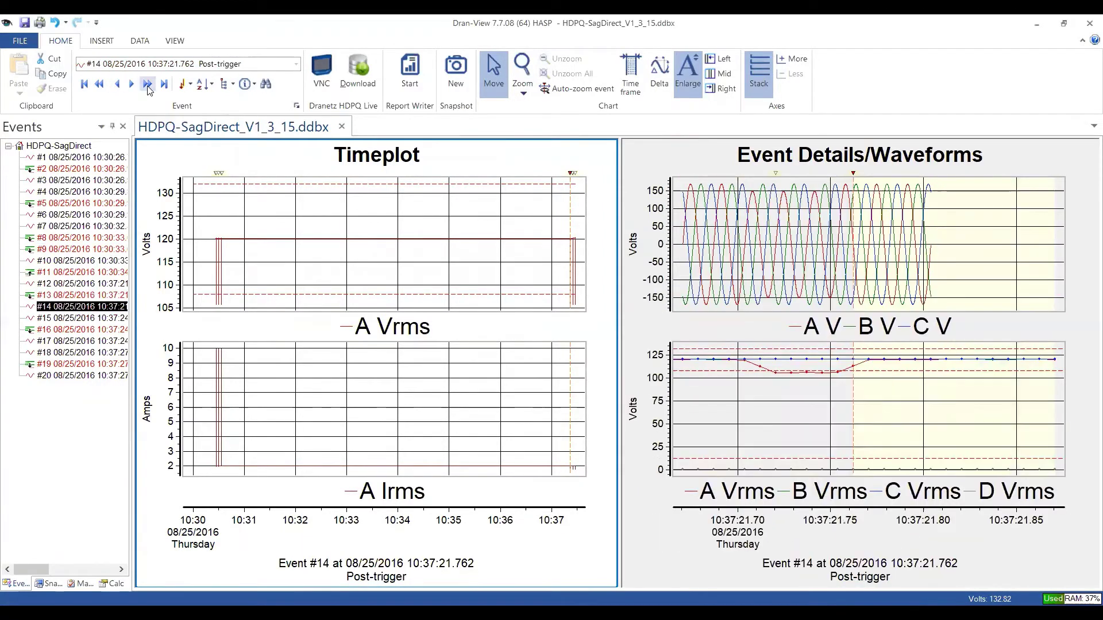
- Step back through the waveform events to #10, return to #12, and jump to the first and last events
click(100, 84)
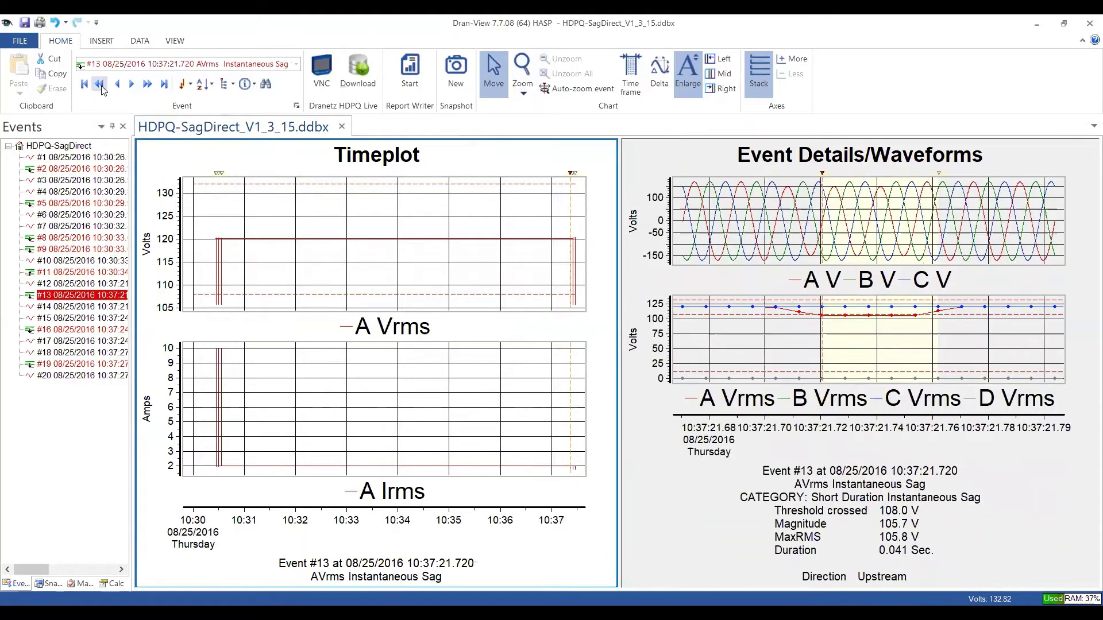
click(101, 84)
click(100, 84)
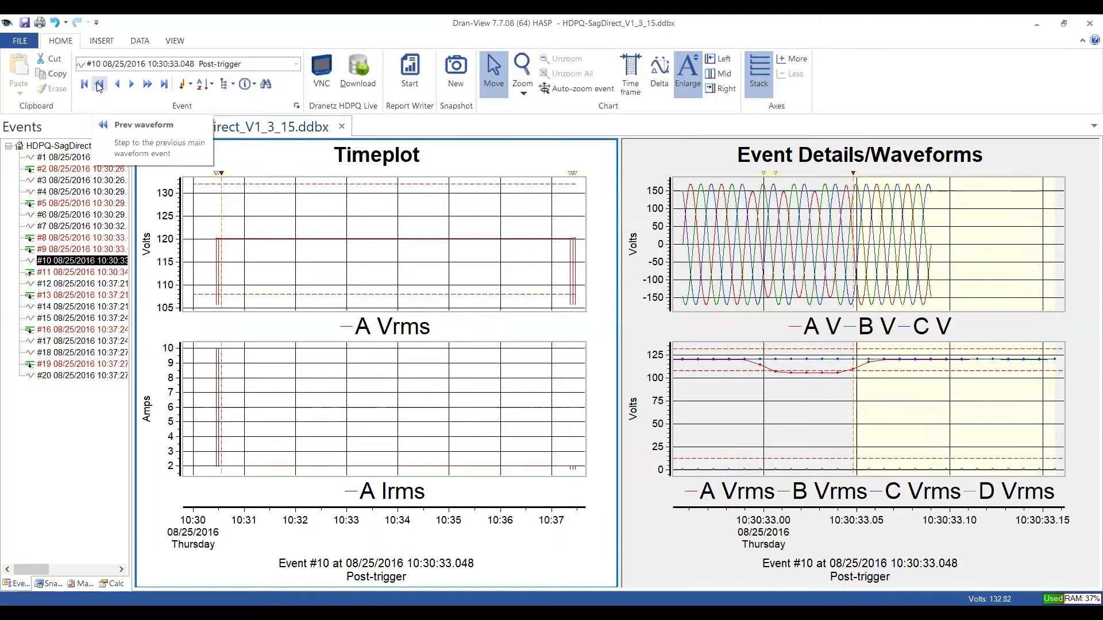
click(148, 86)
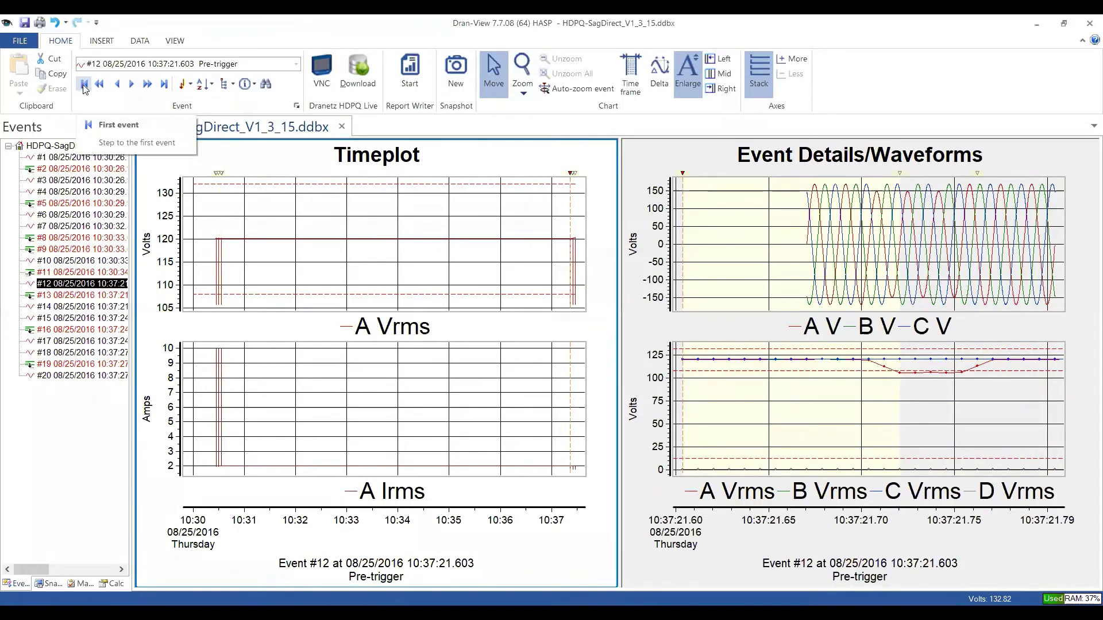
click(84, 85)
click(165, 86)
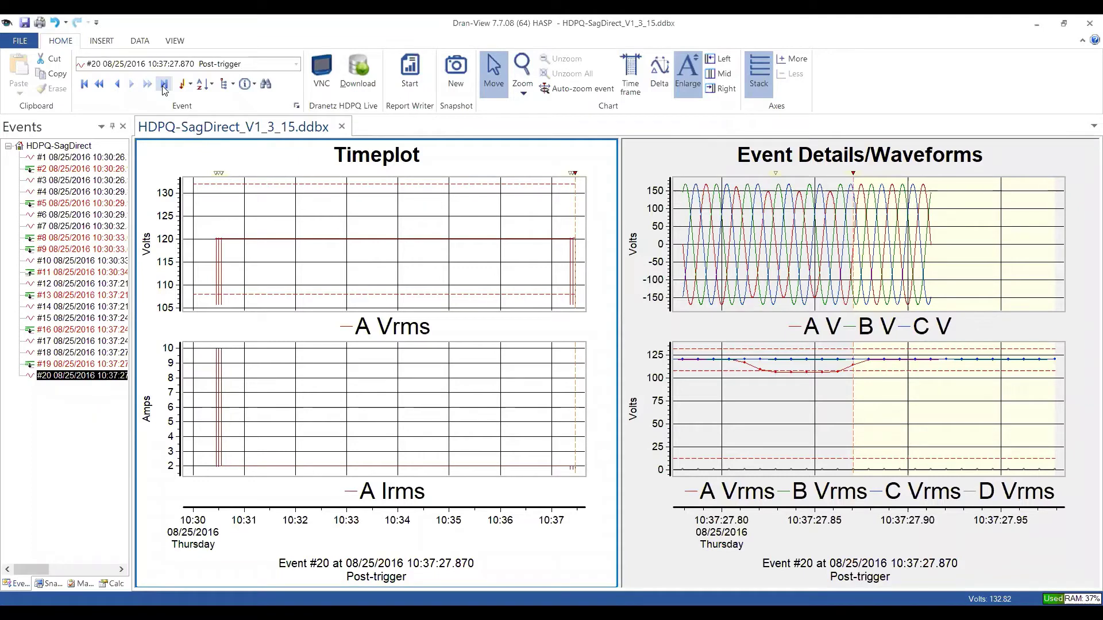
- Review the event filtering, sorting, grouping and label display options, and briefly open the event search
click(191, 85)
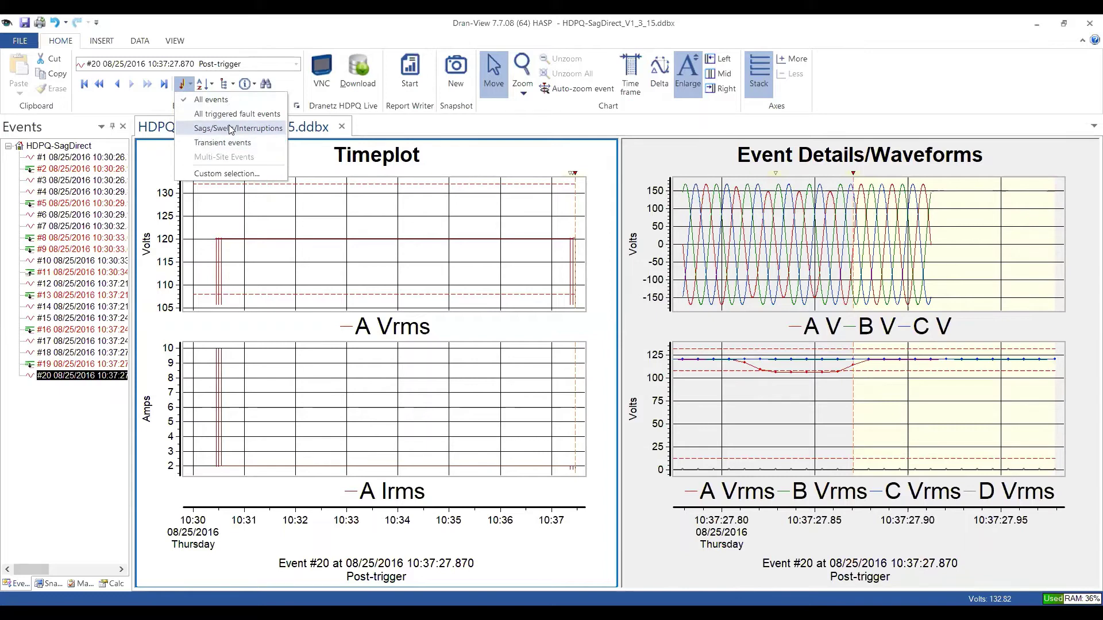
click(210, 86)
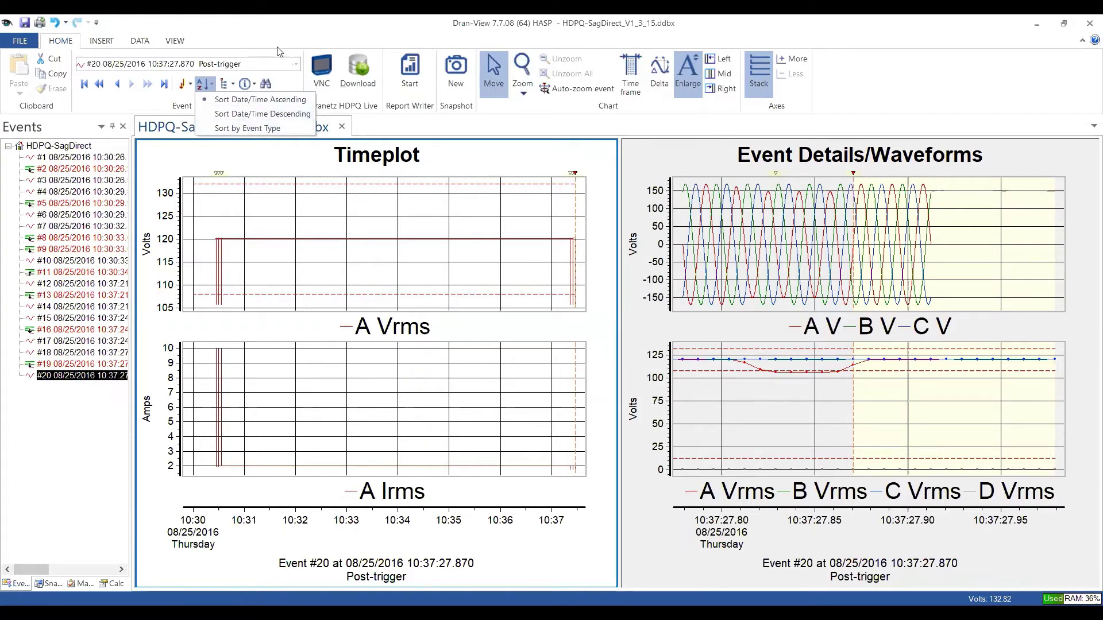
click(230, 86)
click(230, 86)
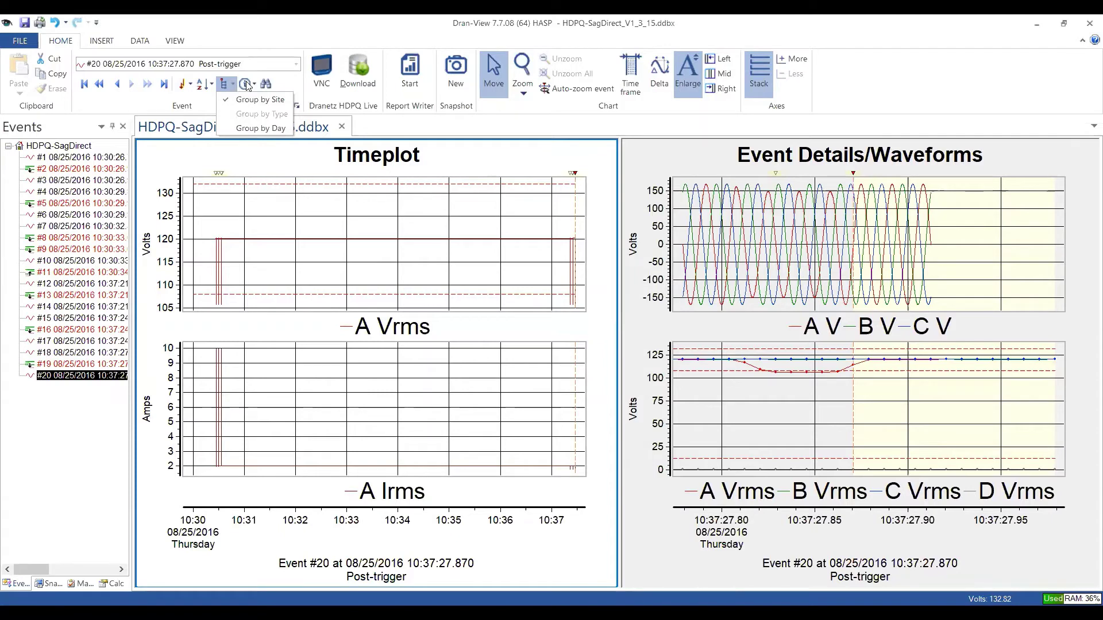
click(247, 84)
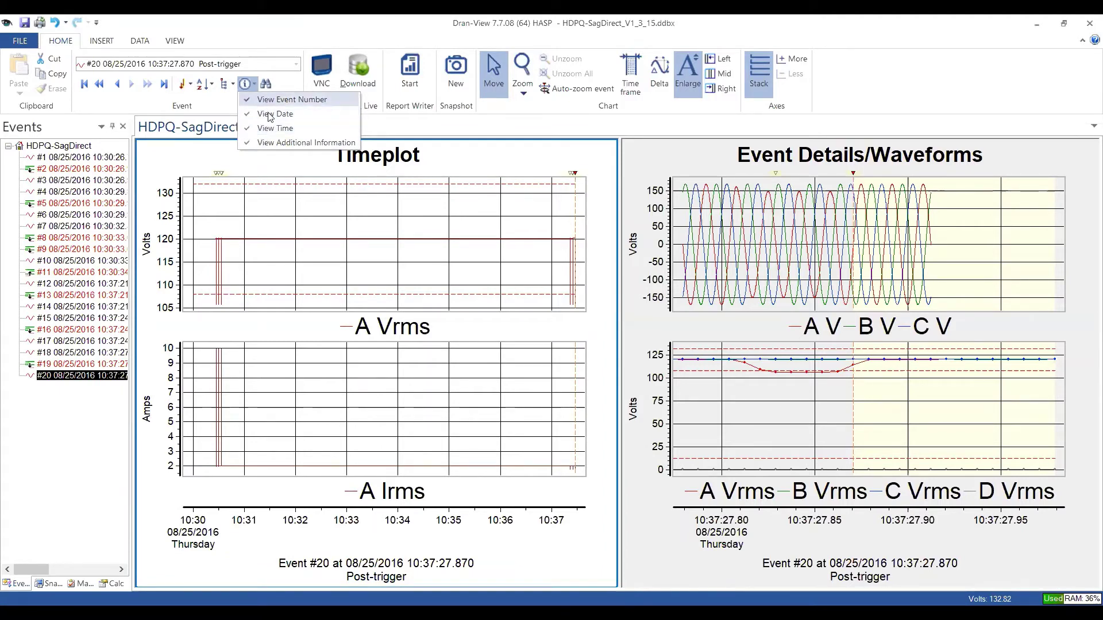
click(267, 87)
click(267, 85)
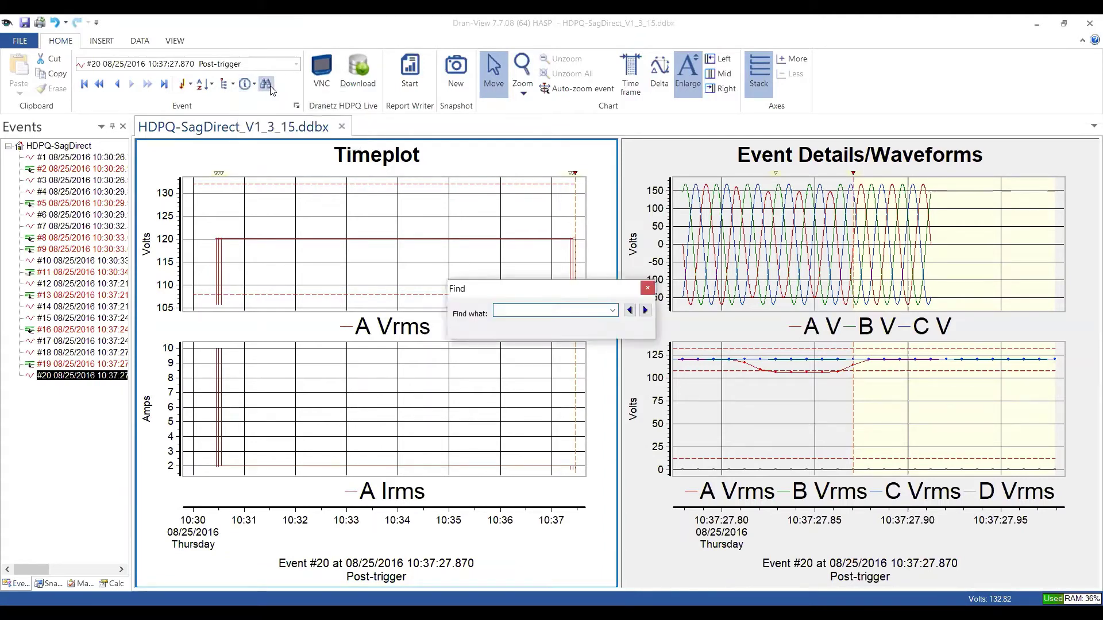
click(648, 288)
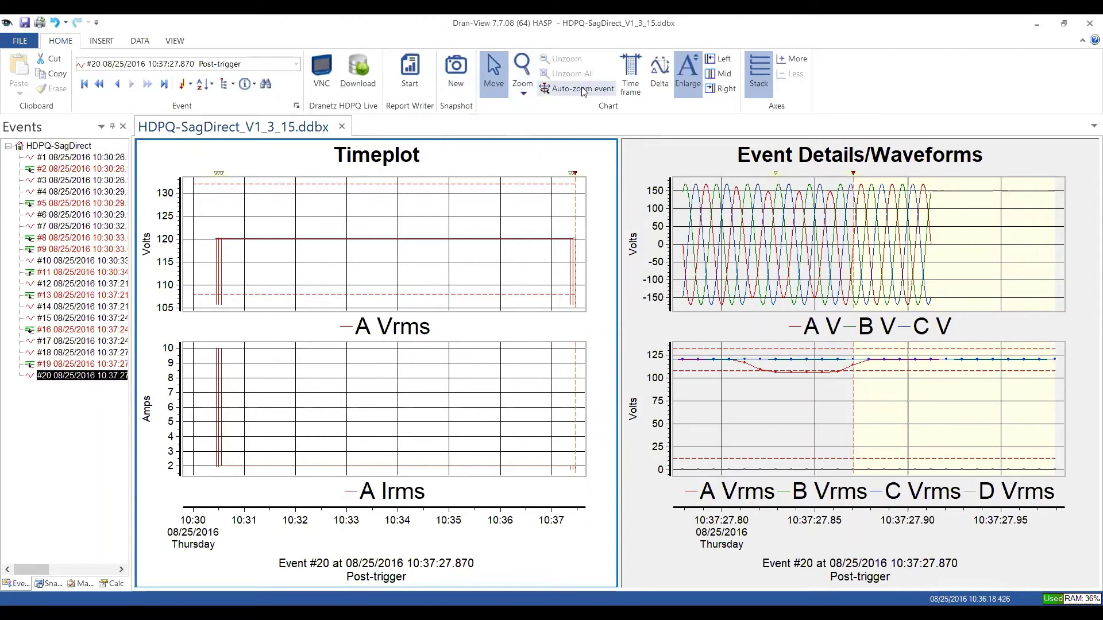
- Mark a time frame over the first group of sags on the Timeplot, and clear it
click(631, 86)
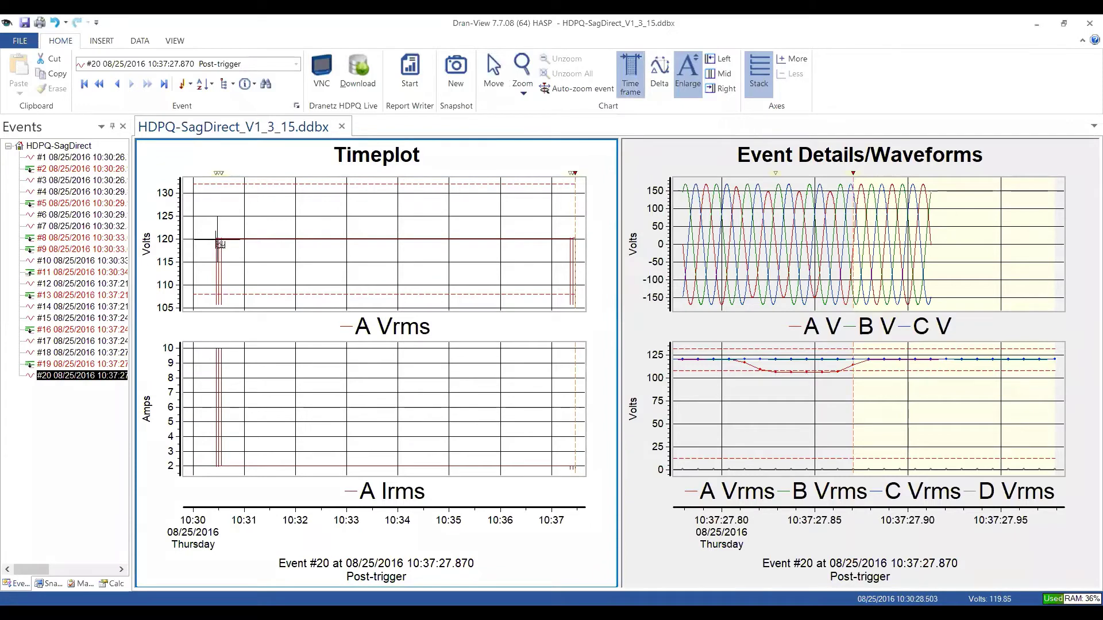
drag(216, 240, 240, 254)
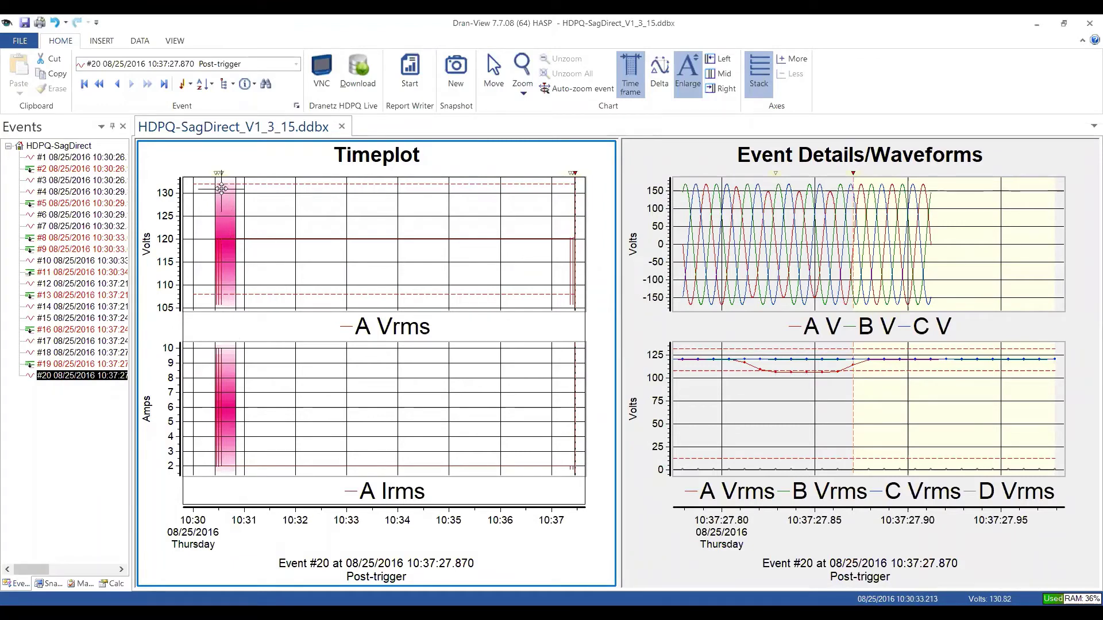
mouse_move(221, 189)
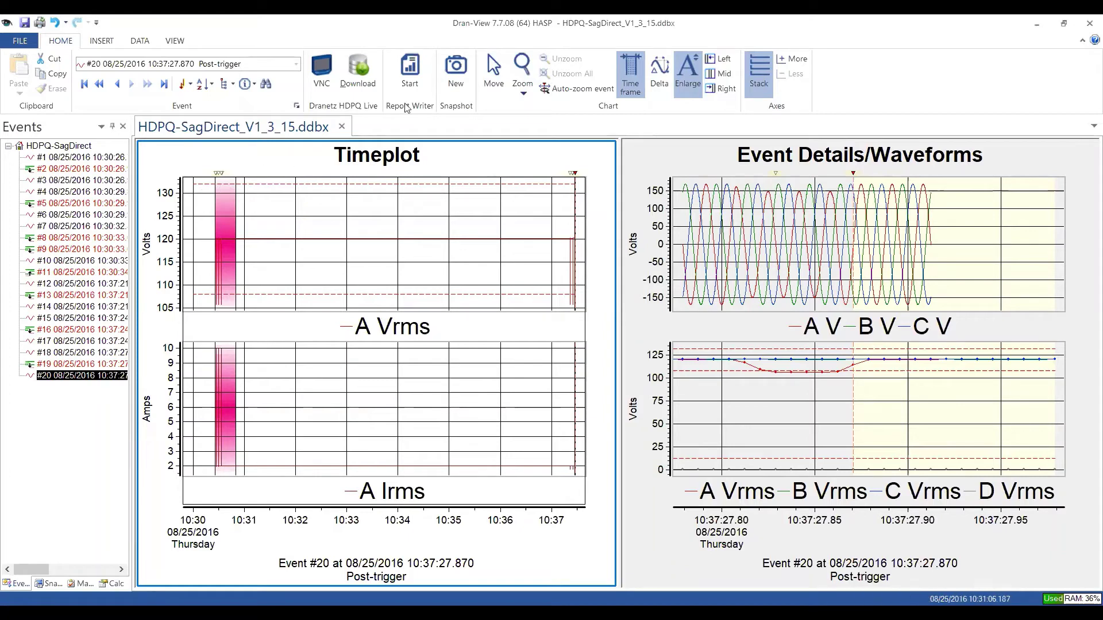
click(639, 80)
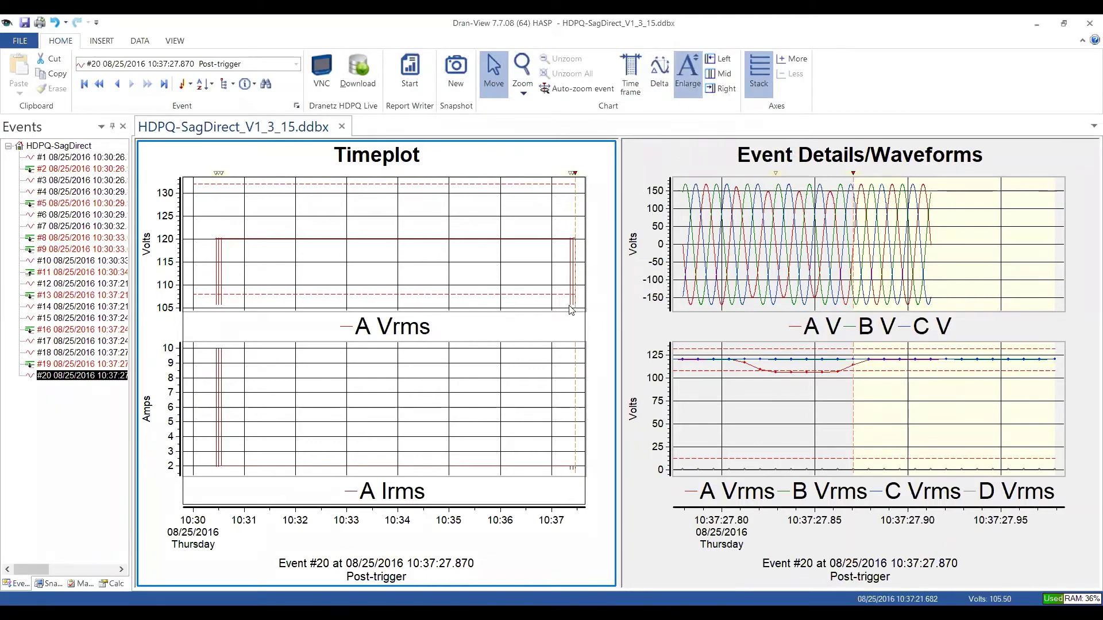
- Place delta markers on the A Vrms trend at the last sags, the first sags and the flat section from about 10:32 to 10:34
mouse_move(569, 309)
click(659, 68)
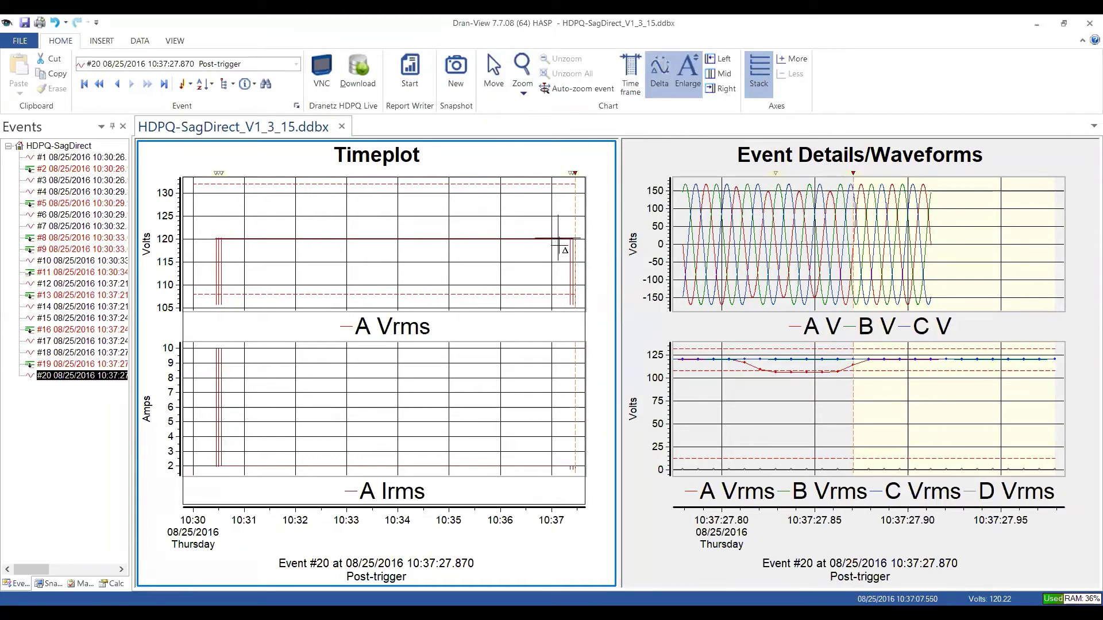
drag(560, 294, 568, 308)
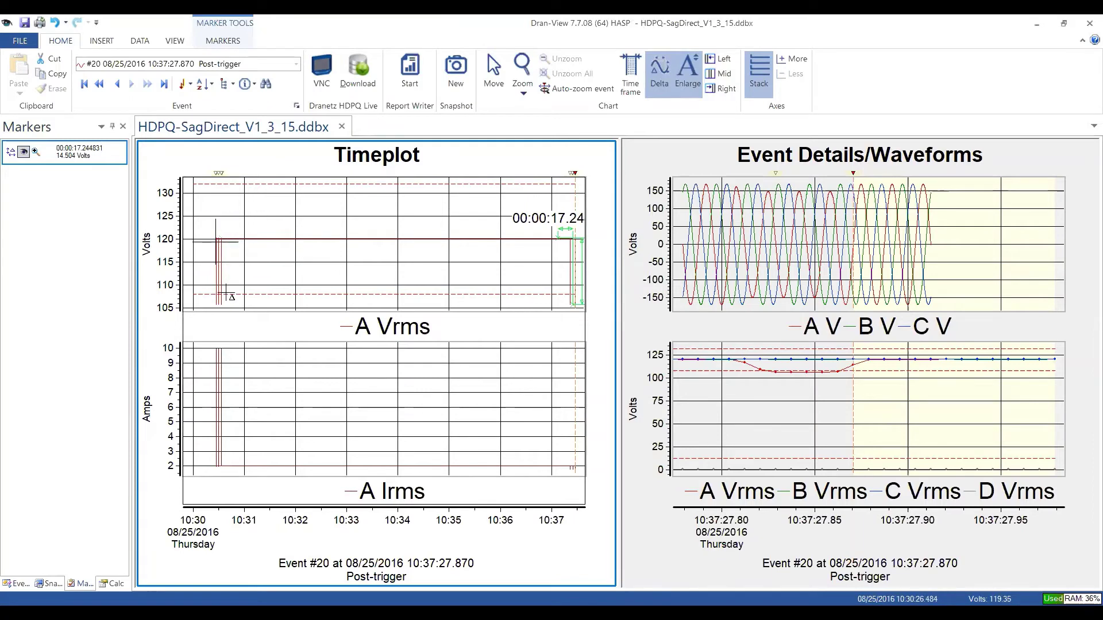
click(232, 309)
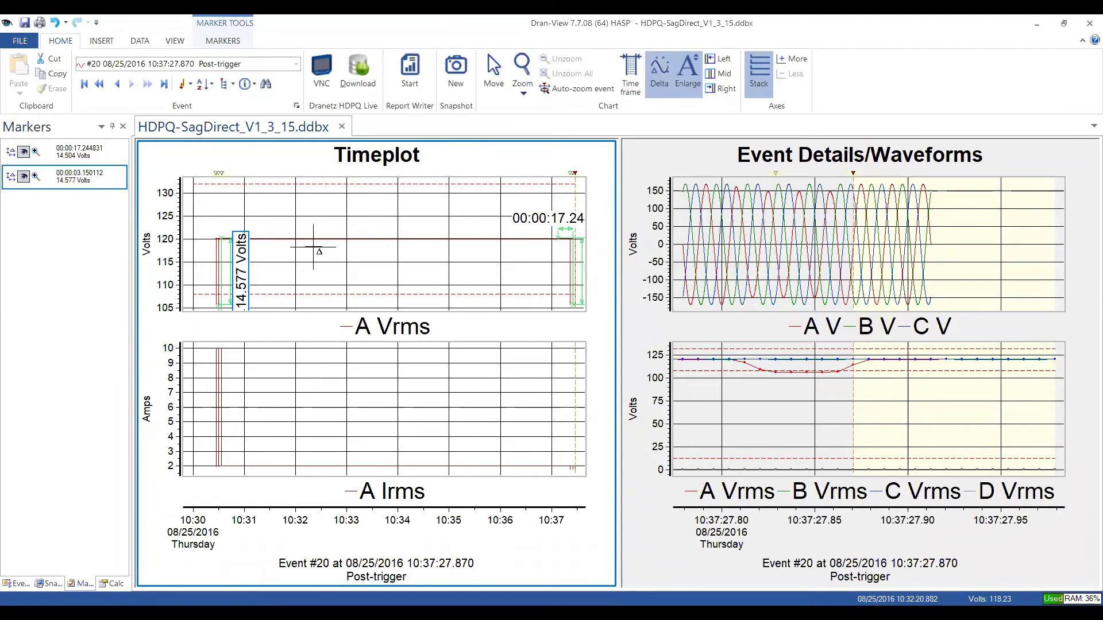
mouse_move(318, 245)
mouse_move(291, 237)
mouse_down()
mouse_move(374, 287)
mouse_move(376, 303)
mouse_up()
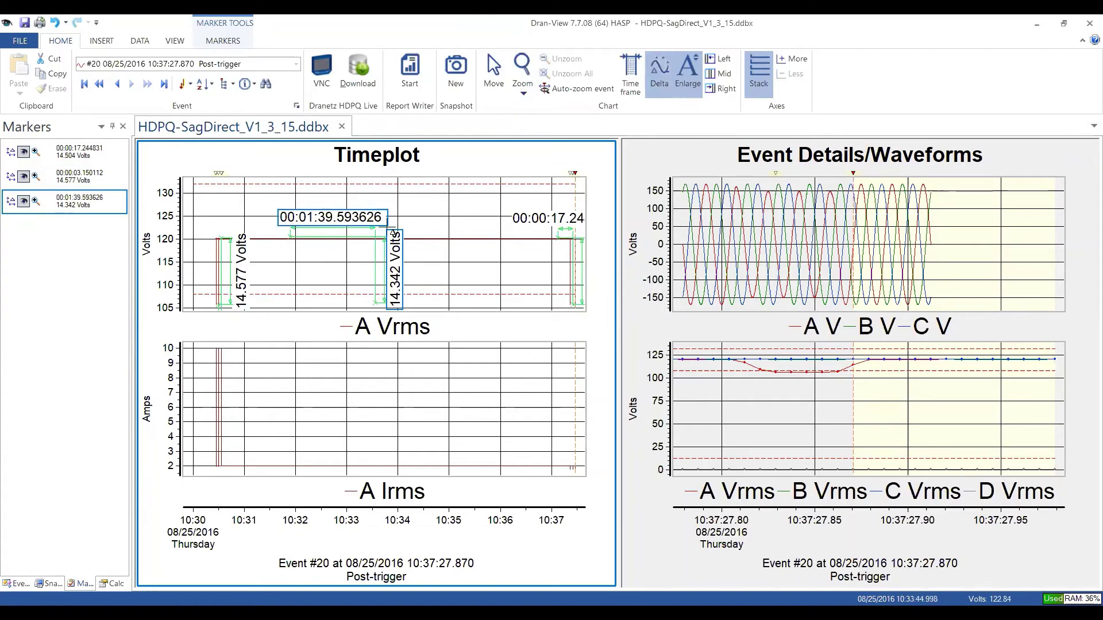
key(Escape)
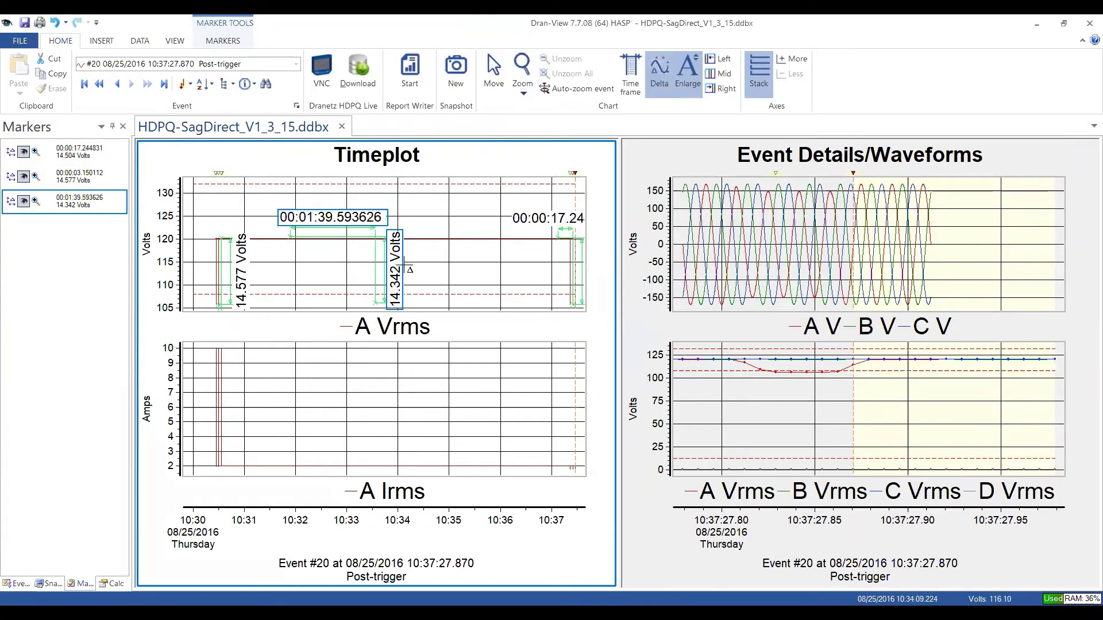
- Delete the delta markers at the flat middle section and the last group of sags on the A Vrms trend
mouse_move(394, 266)
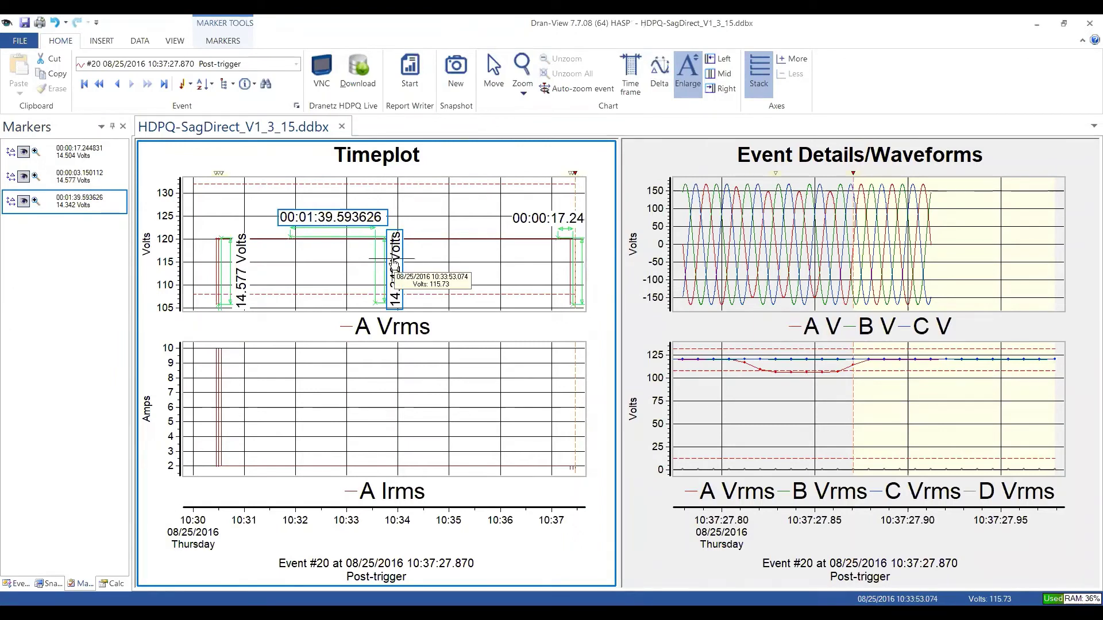
key(d)
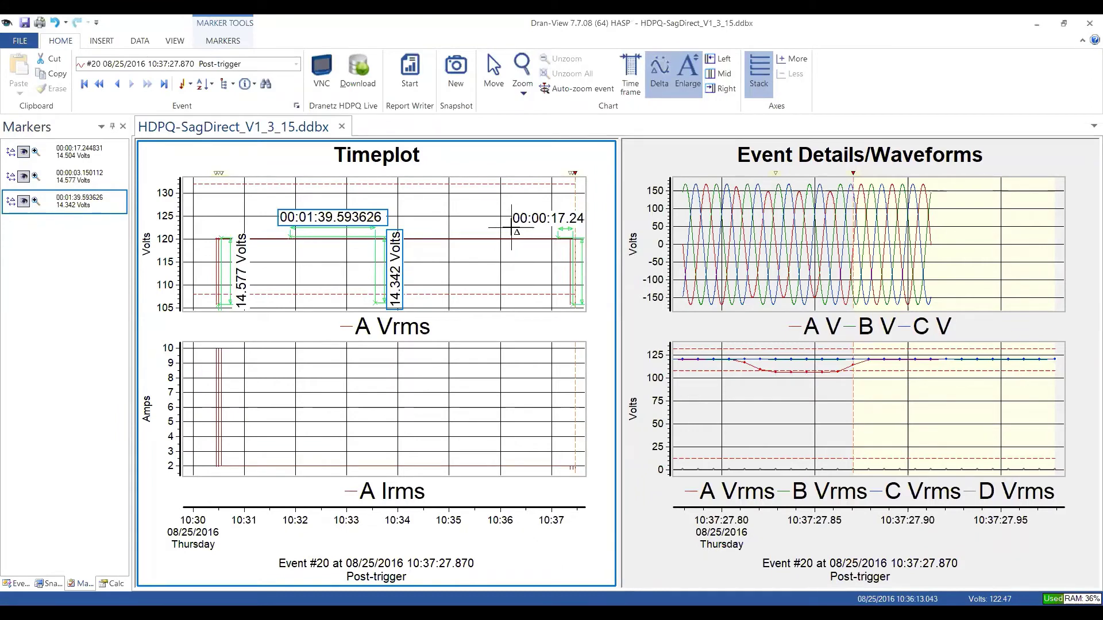
key(Escape)
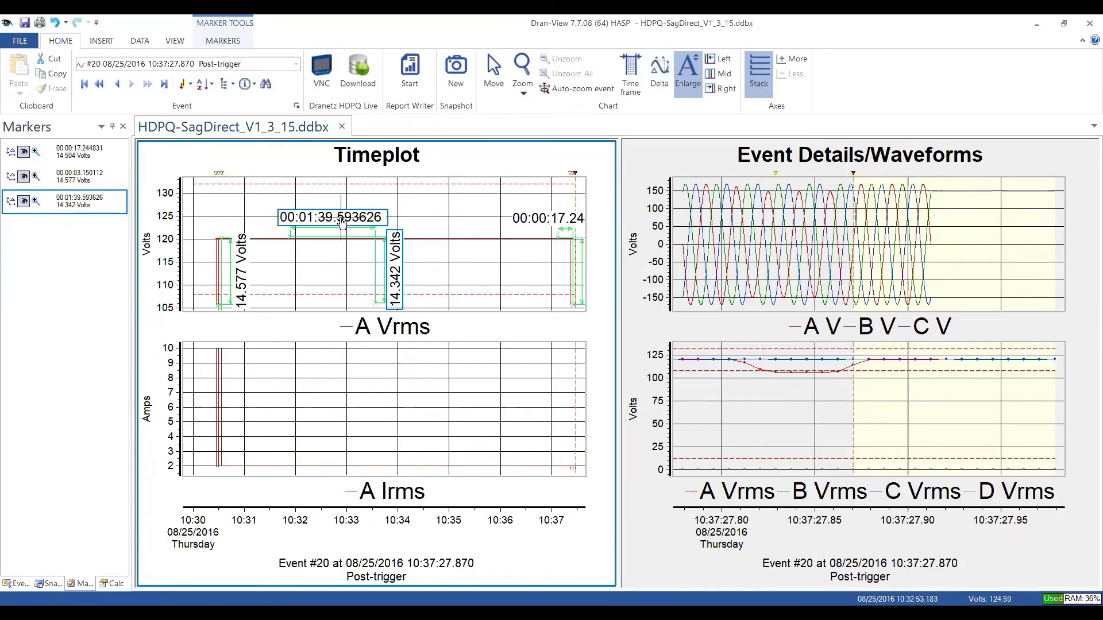
right_click(340, 224)
click(359, 225)
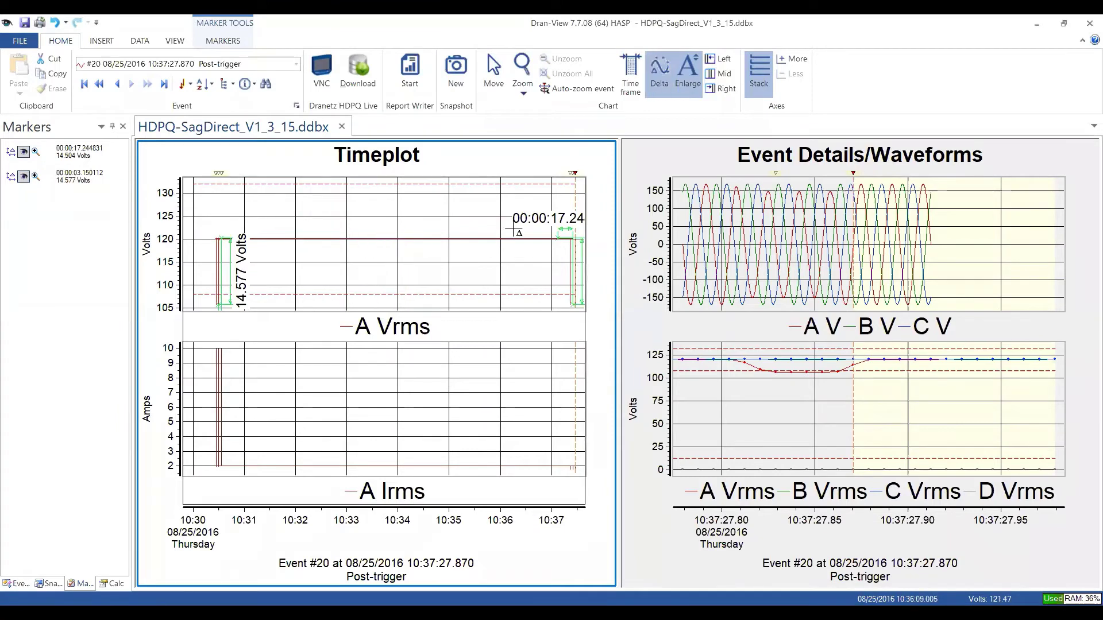
key(Escape)
right_click(530, 219)
click(557, 225)
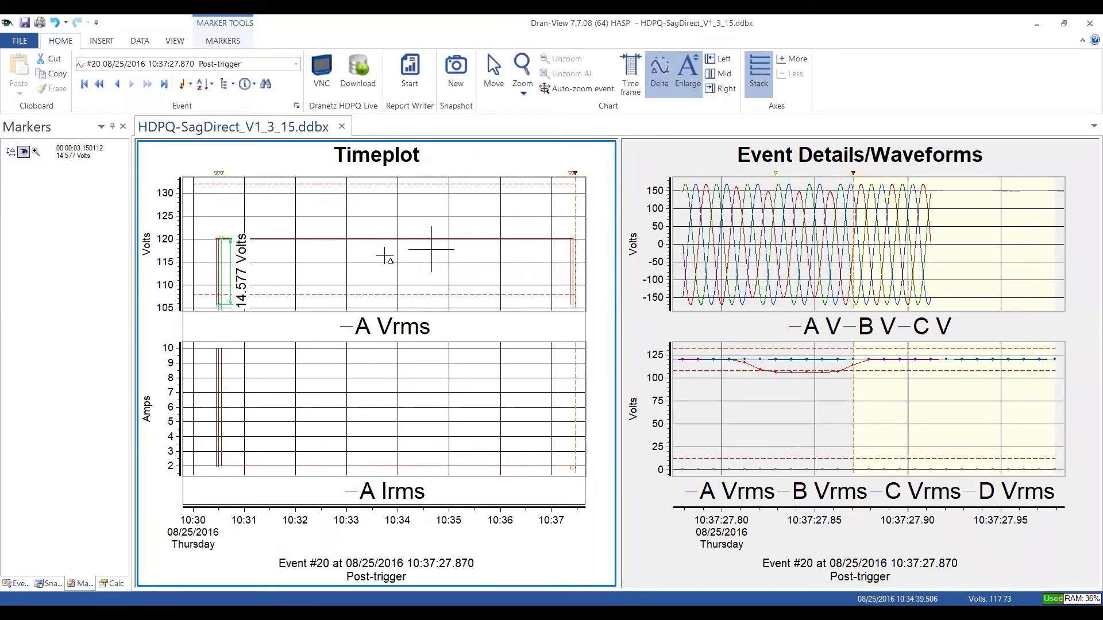
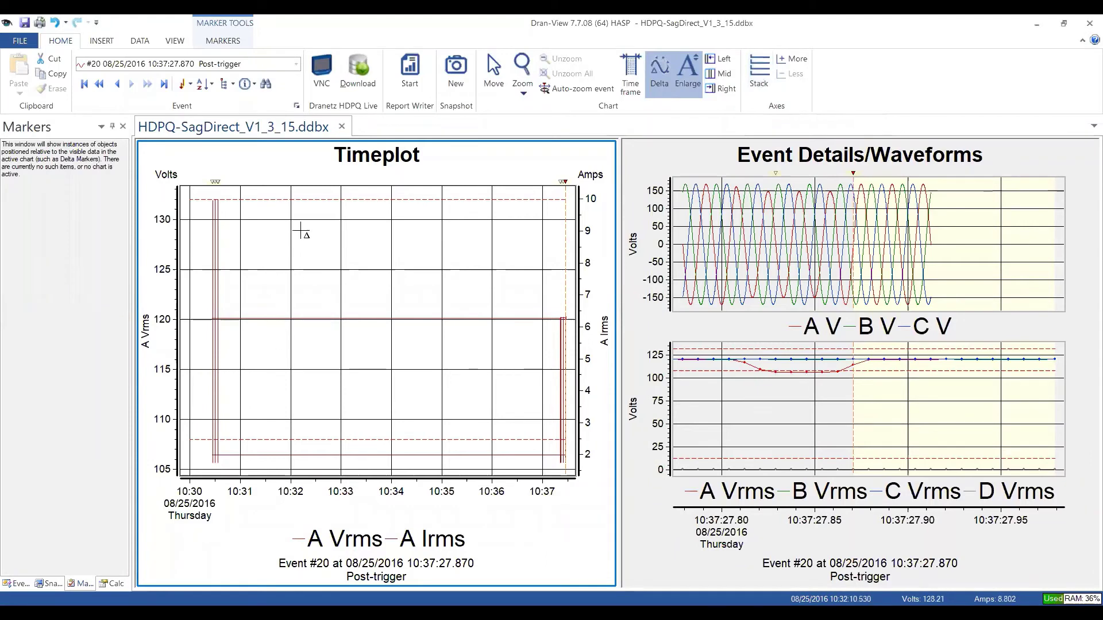
- Stack the axes in the Timeplot, and unstack and restack the axes in the Event Details/Waveforms chart
click(759, 70)
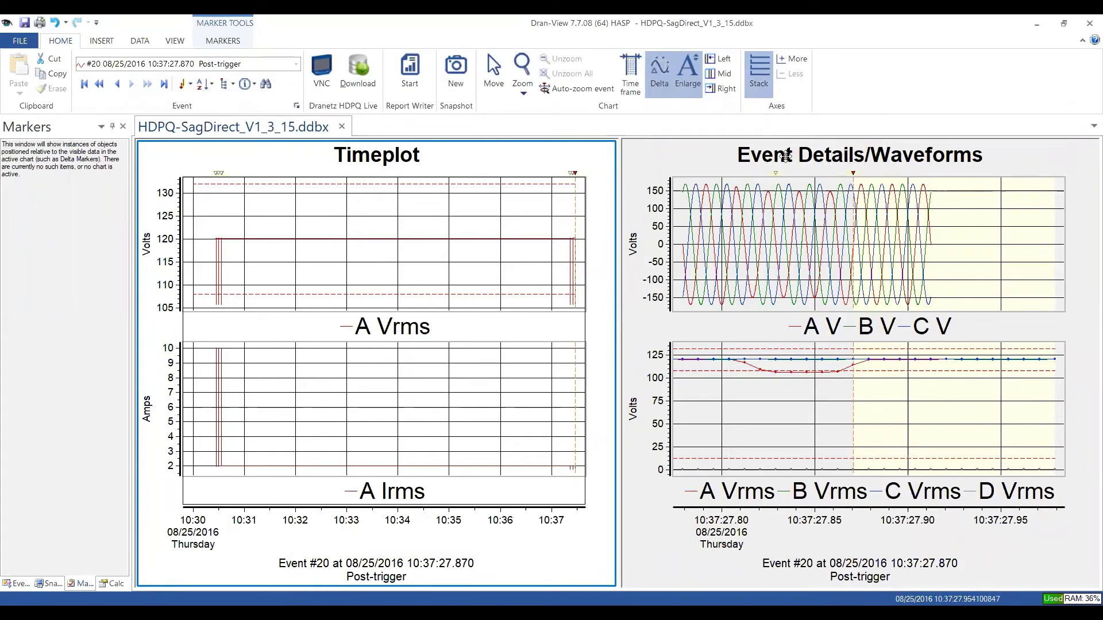
click(1015, 162)
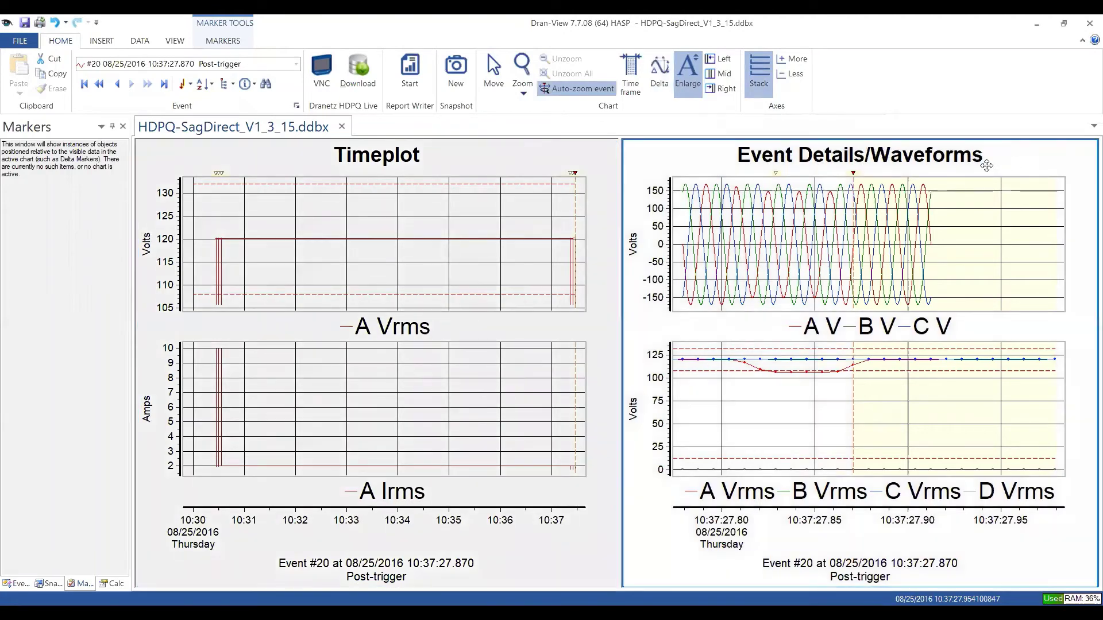
click(759, 75)
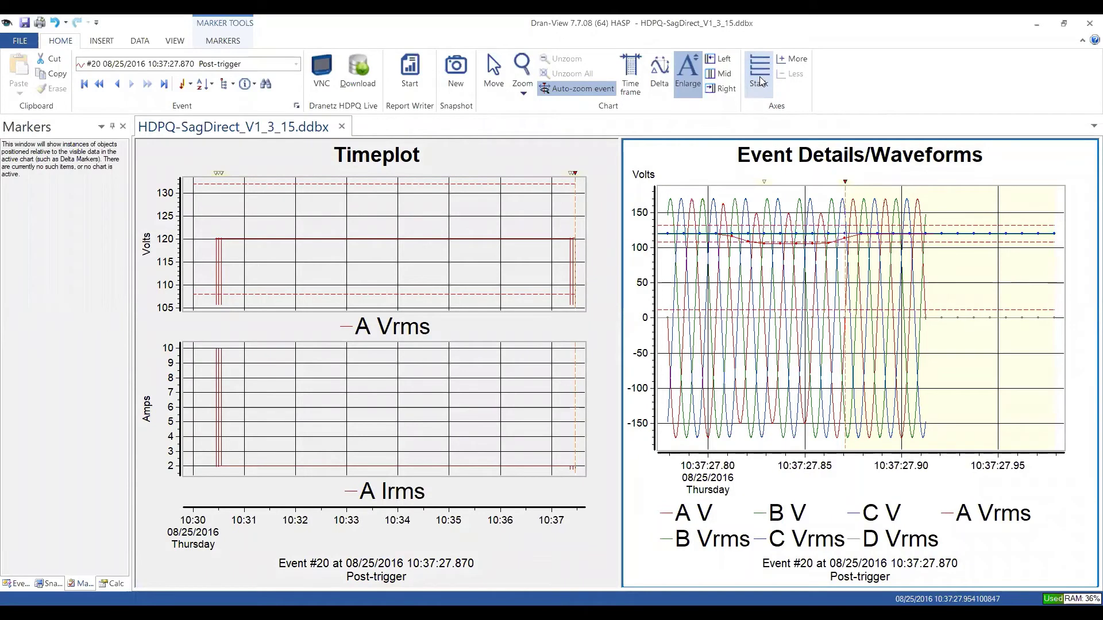
click(760, 80)
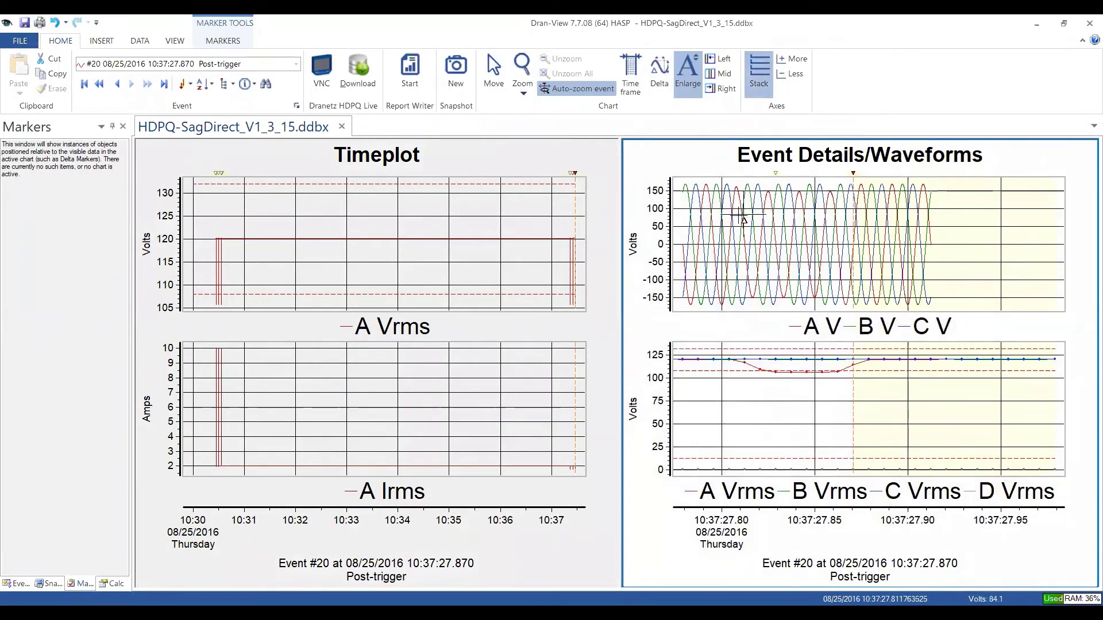
- Expand the Timeplot's A Vrms and A Irms trends to more Y-axes and reduce them again, two times
click(504, 162)
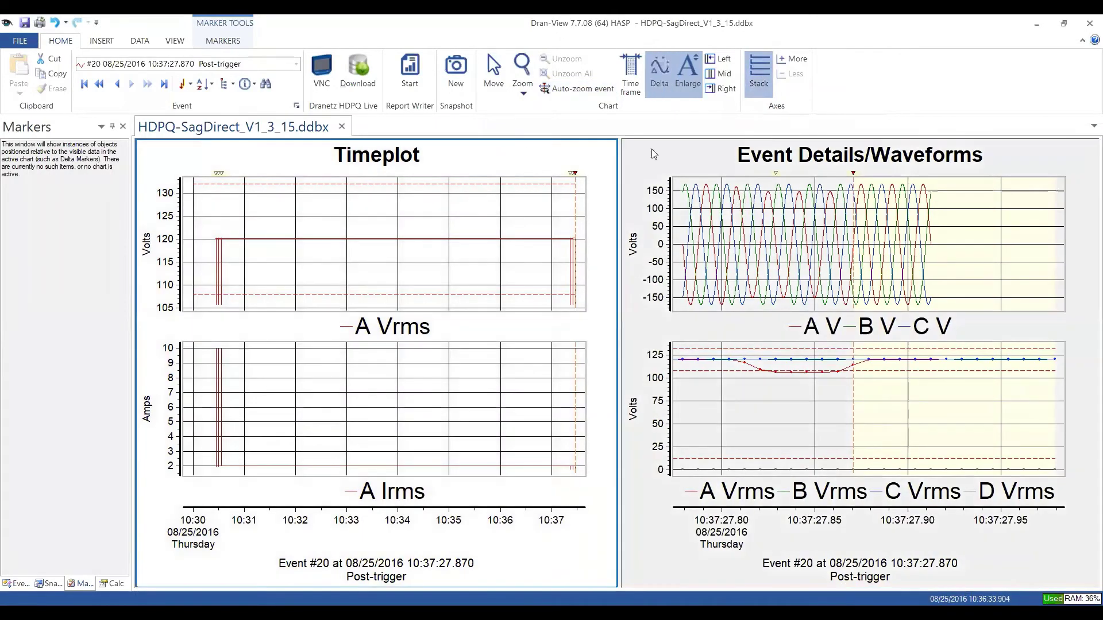
click(784, 61)
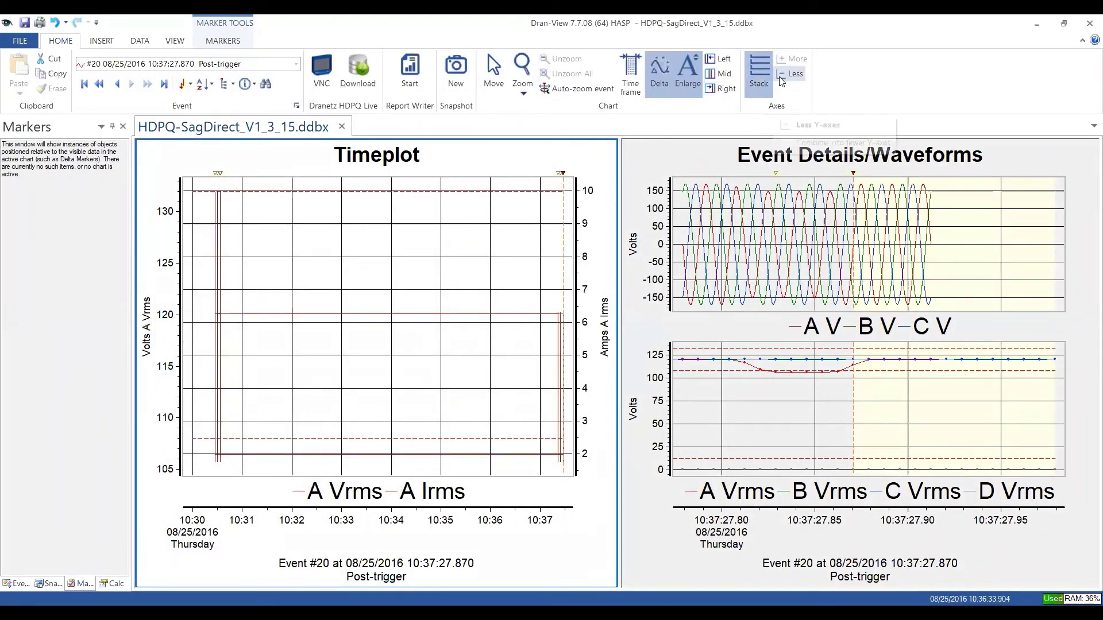
click(782, 76)
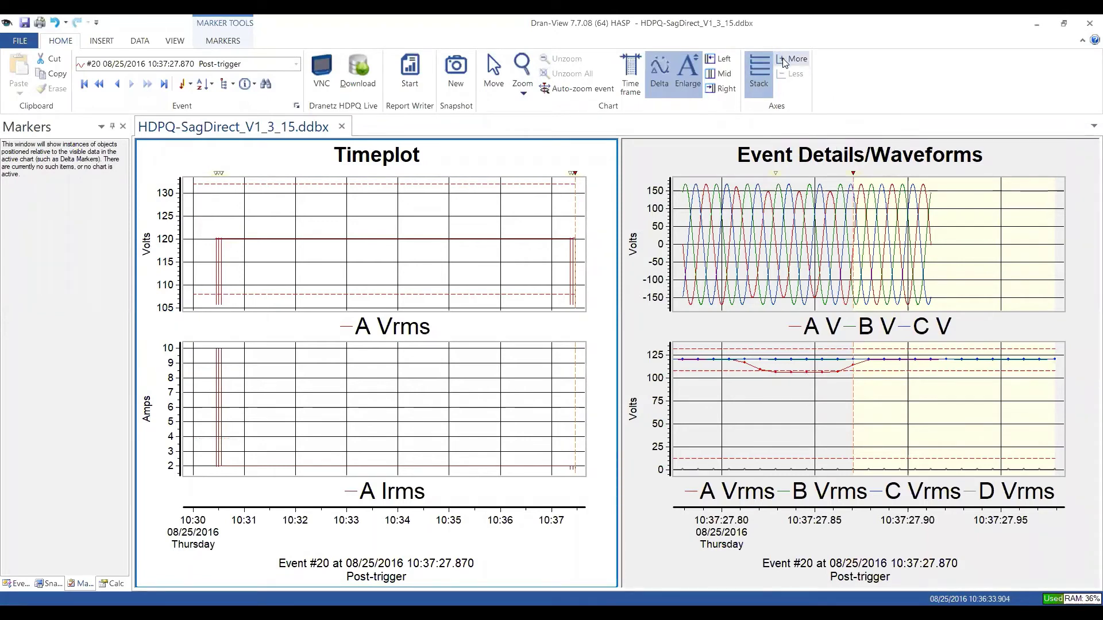
click(783, 60)
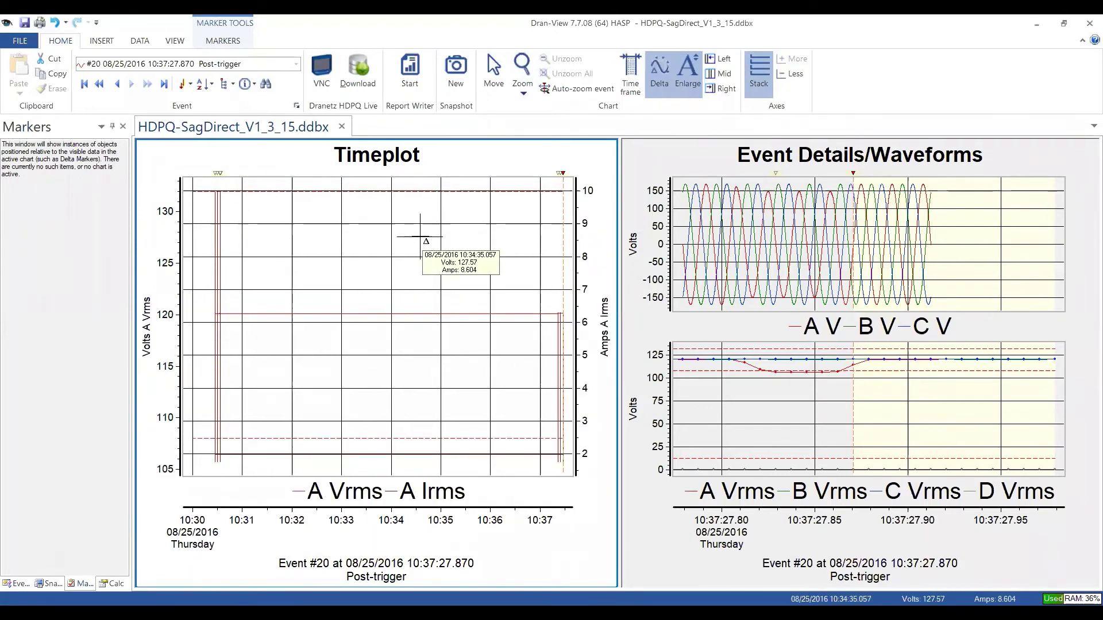
click(788, 77)
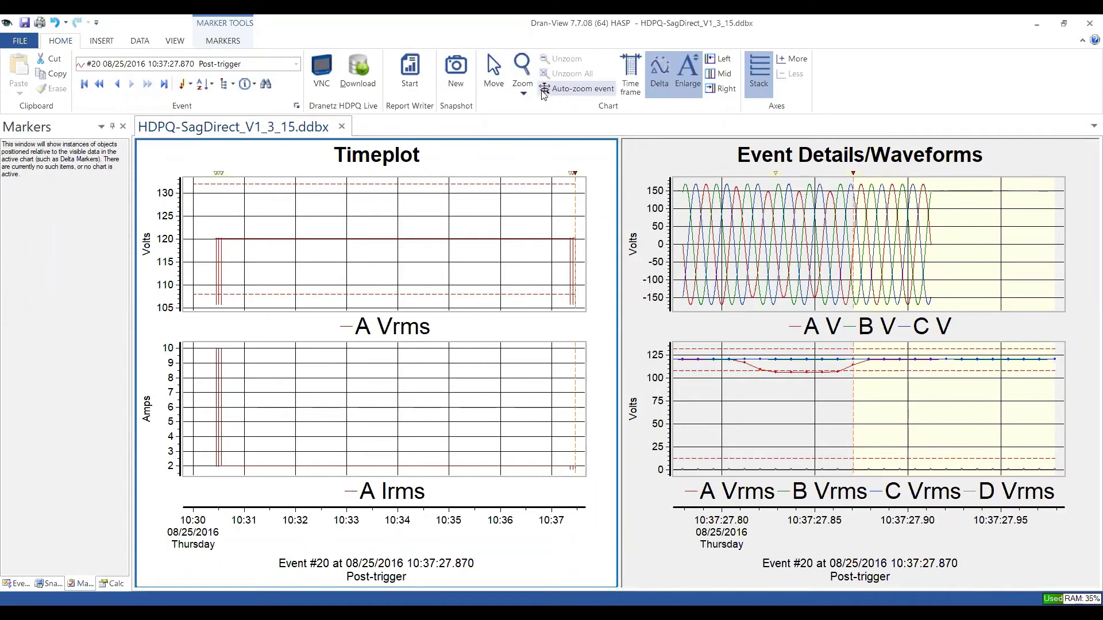
- Zoom in on the upper voltage peaks in the Event Details/Waveforms chart, and zoom closer around 10:37:27.820 to 10:37:27.830
click(524, 94)
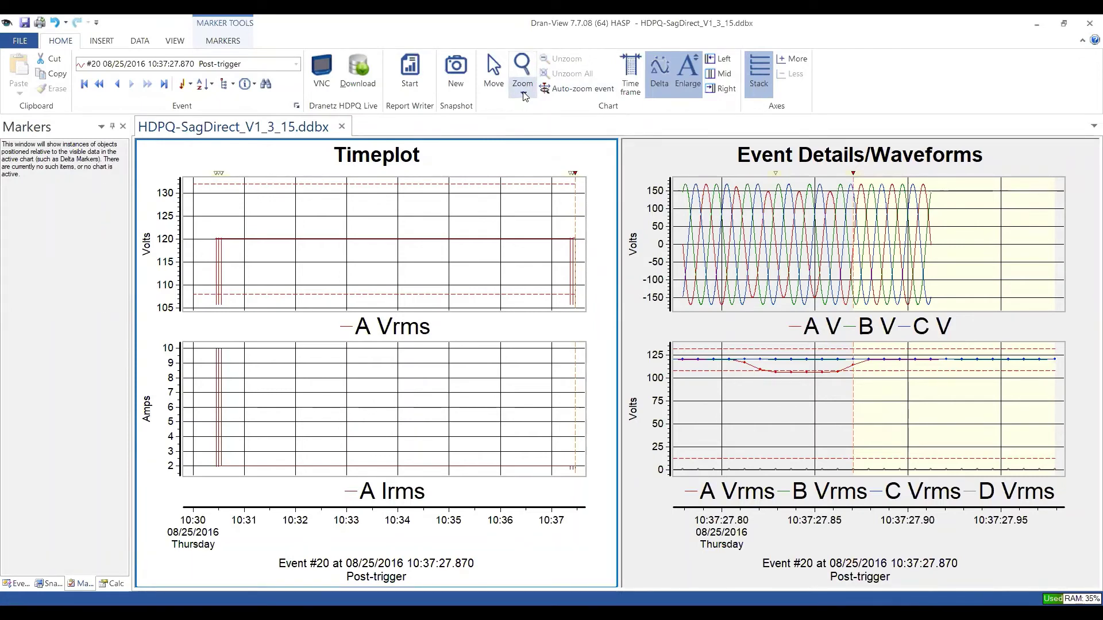
click(1035, 158)
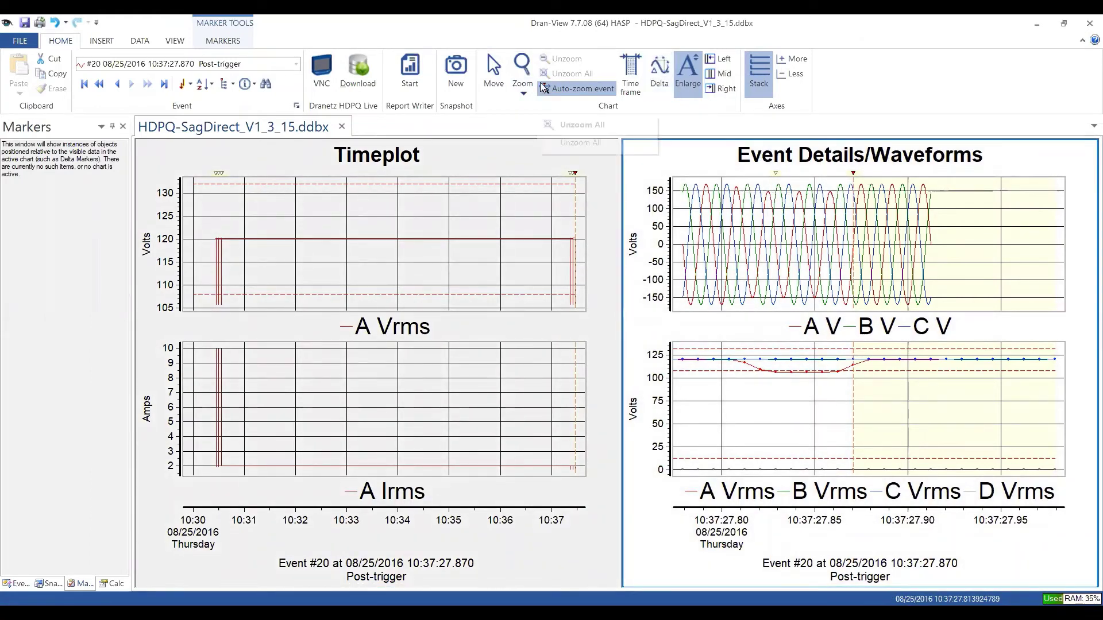
click(522, 89)
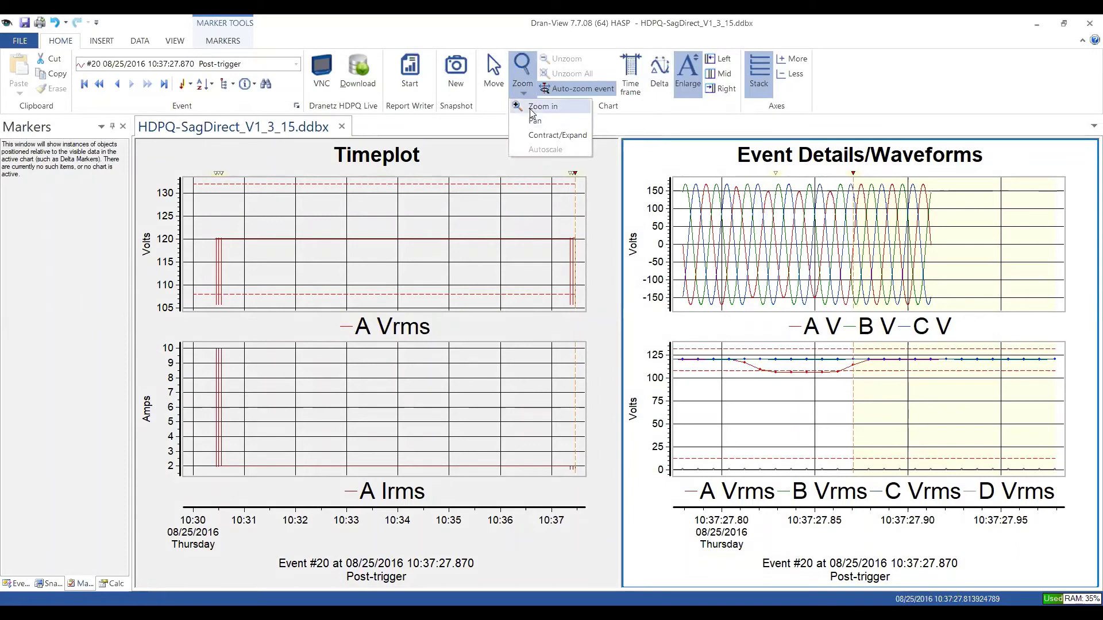
click(537, 106)
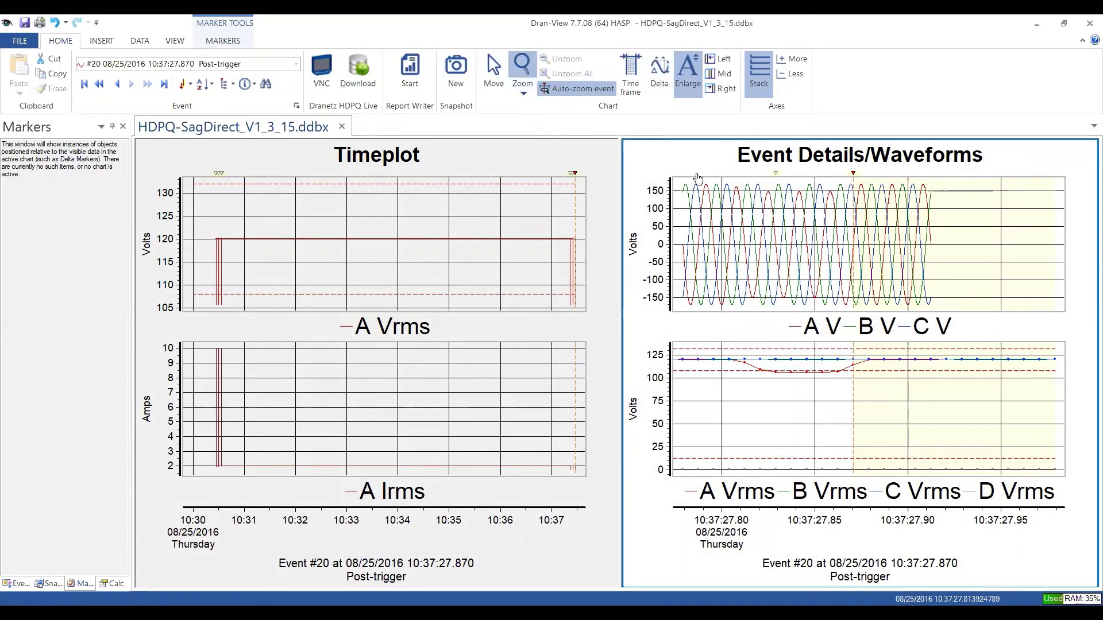
click(727, 190)
drag(726, 190, 830, 201)
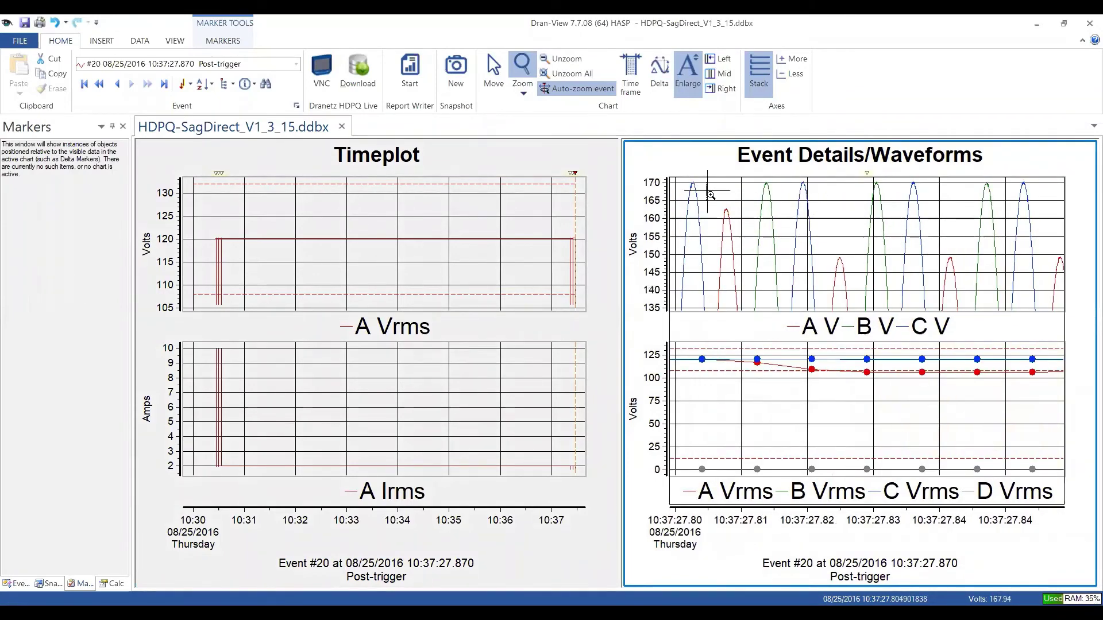
mouse_move(719, 197)
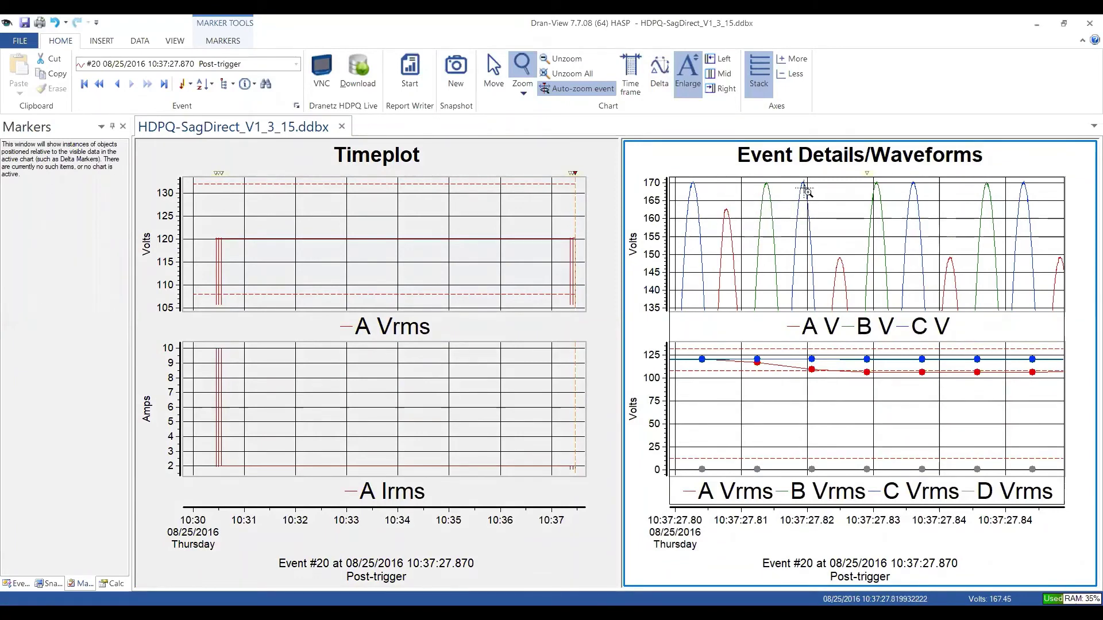
drag(803, 185, 900, 278)
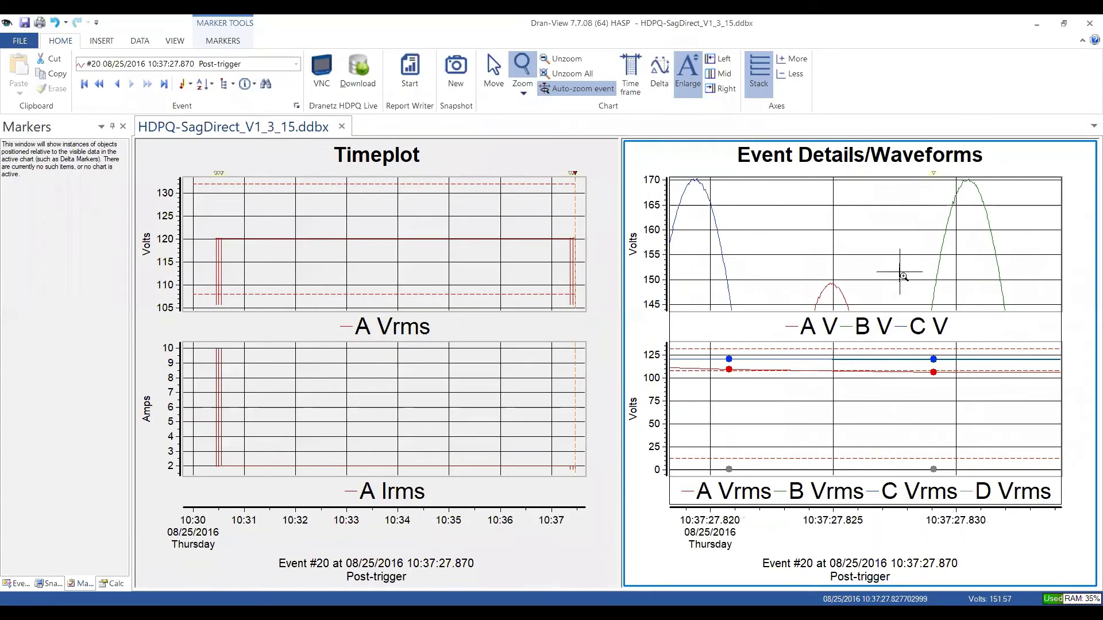
- Unzoom the Event Details/Waveforms chart by one level, and restore its full extent with Unzoom All
click(523, 90)
right_click(833, 257)
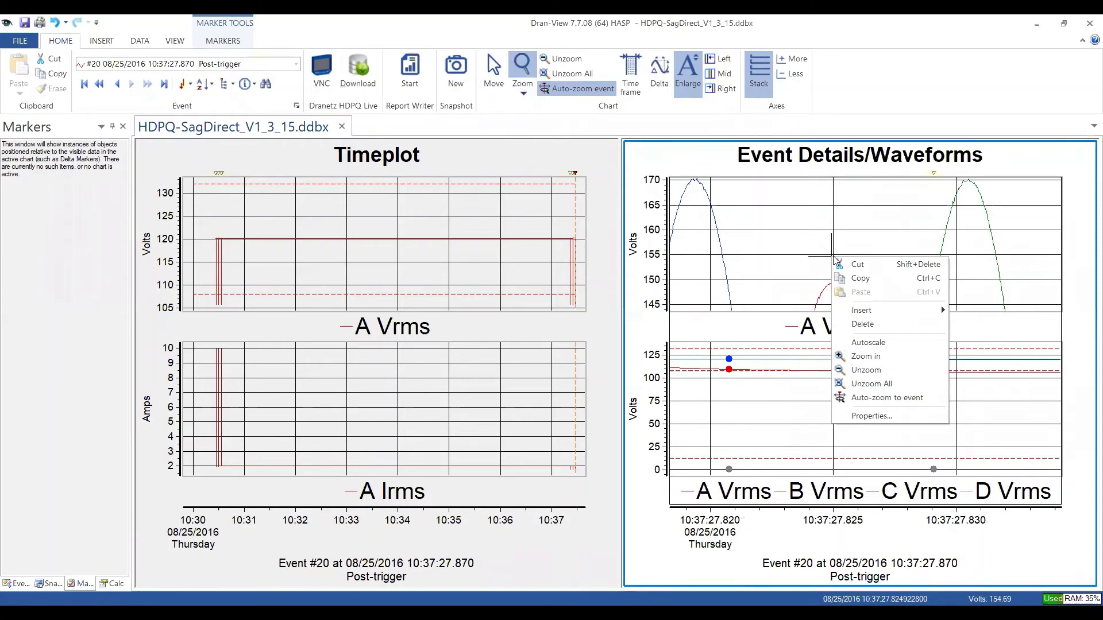
click(856, 372)
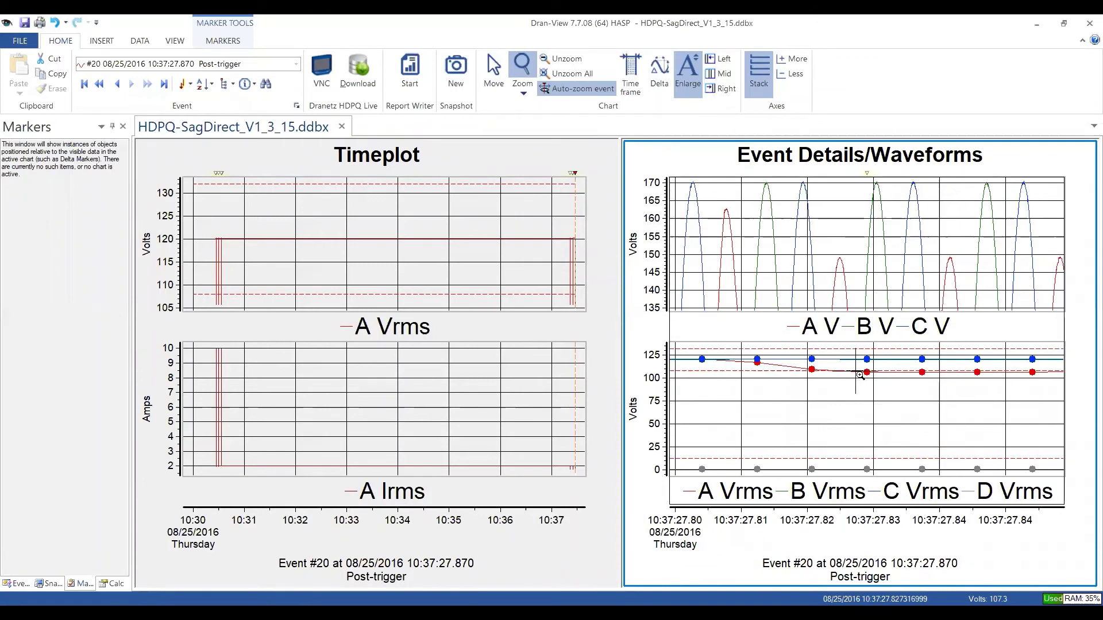
right_click(863, 254)
click(896, 378)
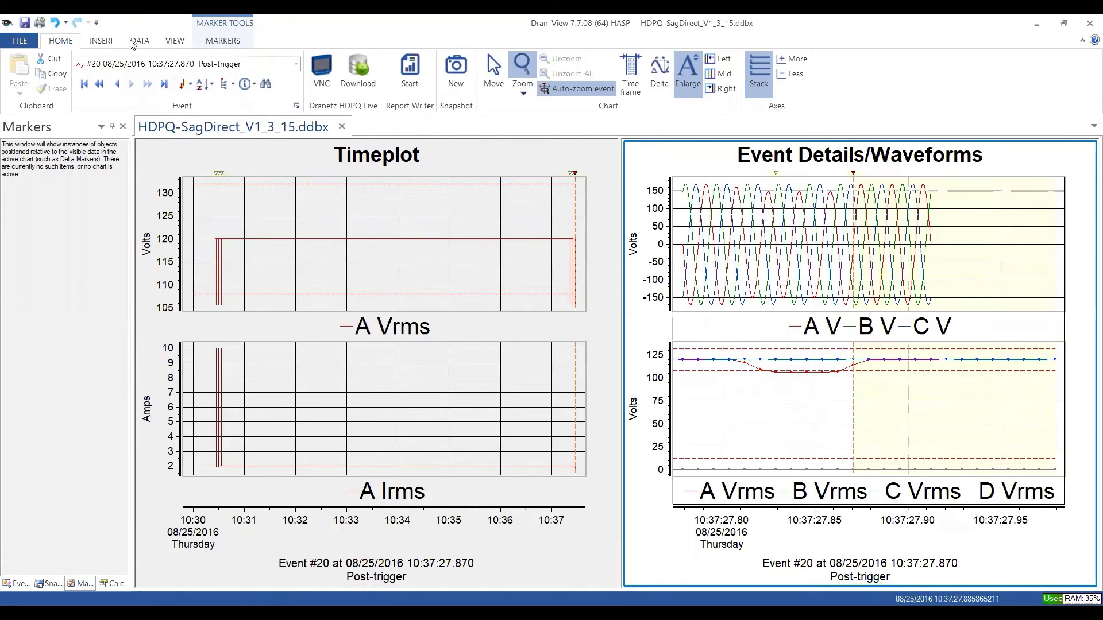
- Review the chart types and table types that can be inserted
click(103, 41)
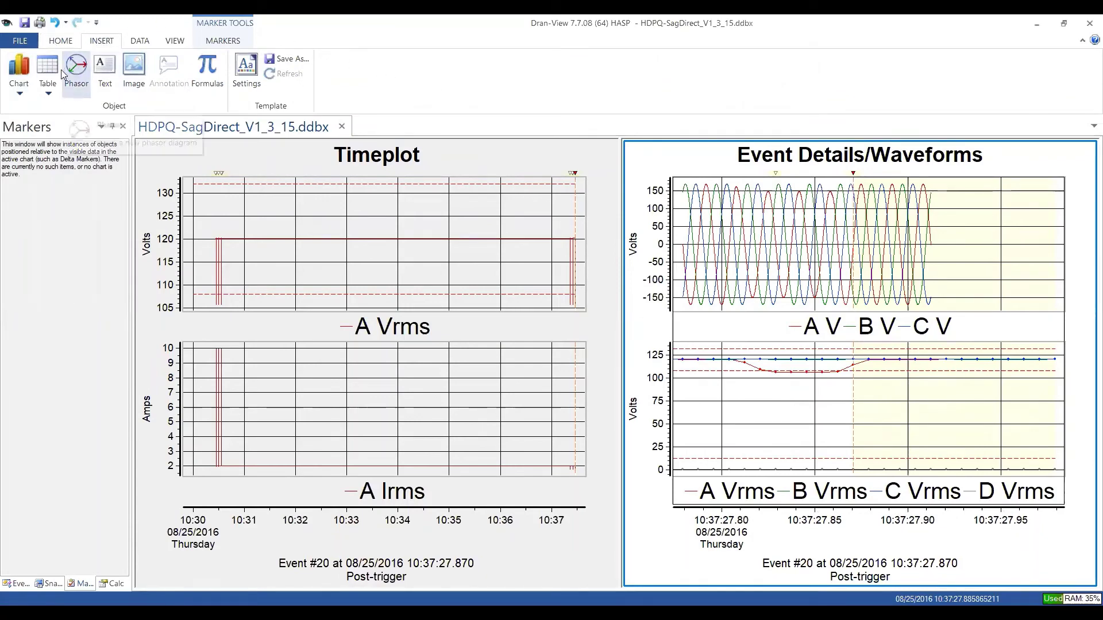
click(22, 90)
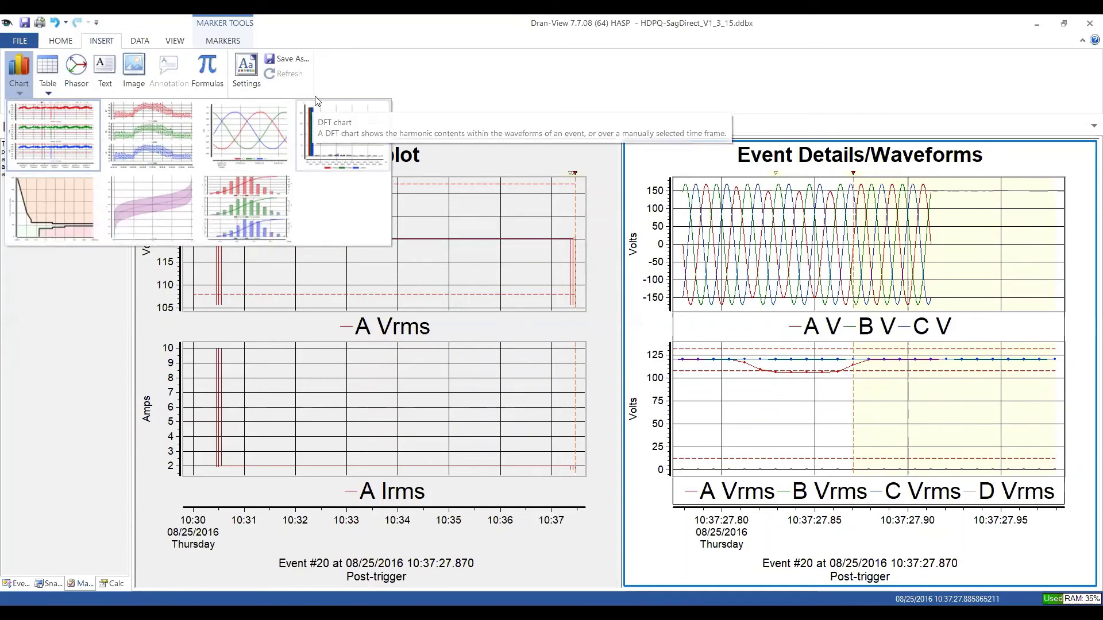
click(50, 85)
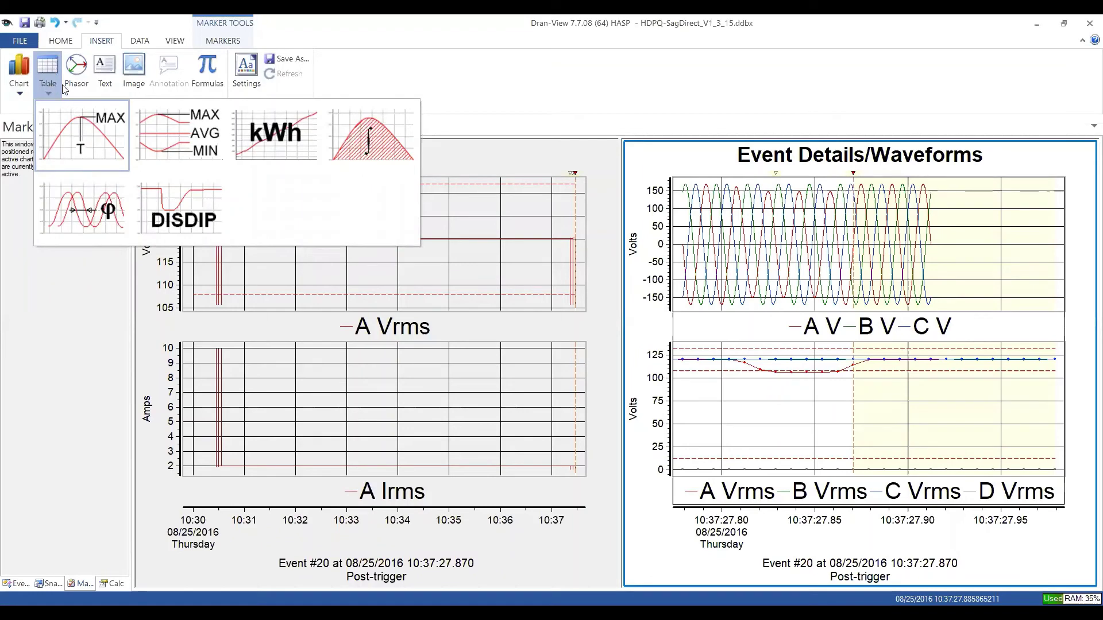
- Insert a phasor diagram and a text object into the Event Details/Waveforms pane
click(83, 85)
click(82, 84)
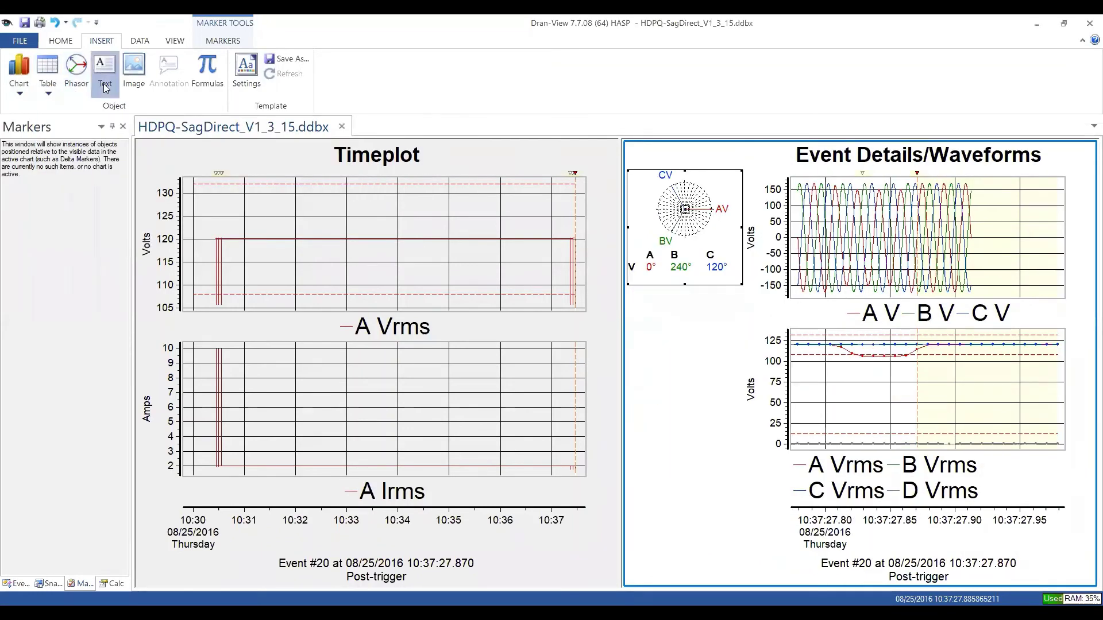
click(105, 86)
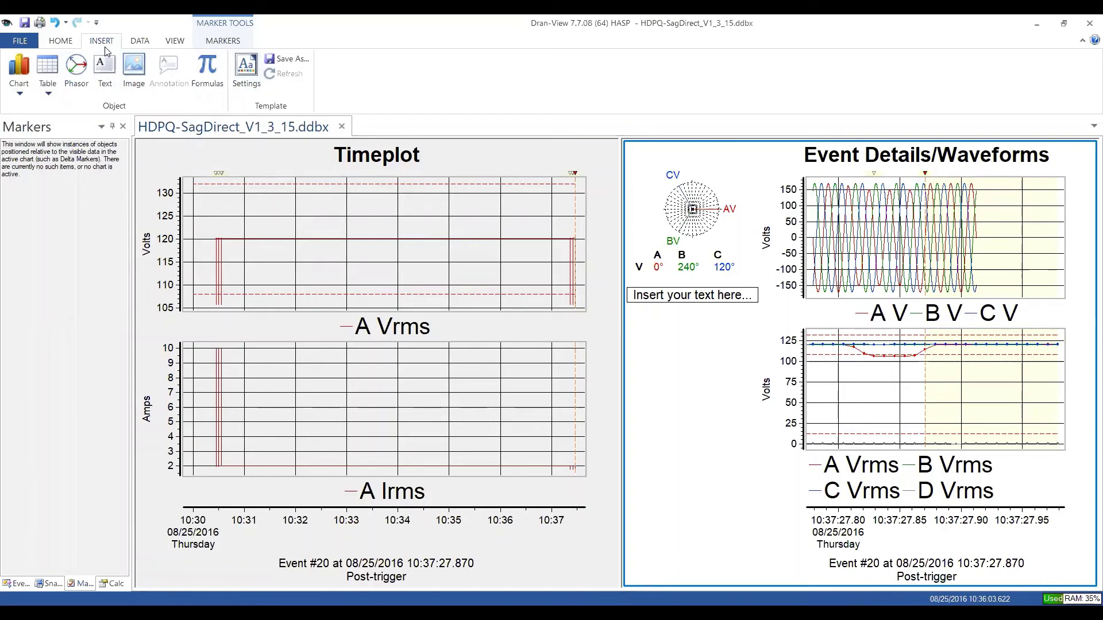
- Look over the data calculation and view commands, and hide and reshow the workspace bar
click(139, 41)
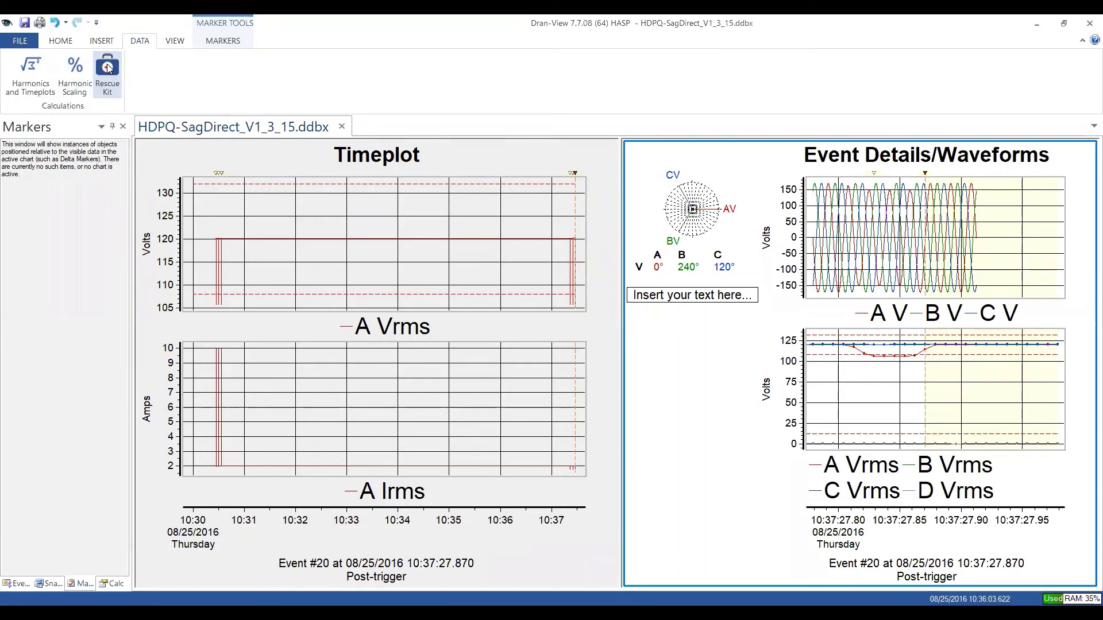
click(175, 44)
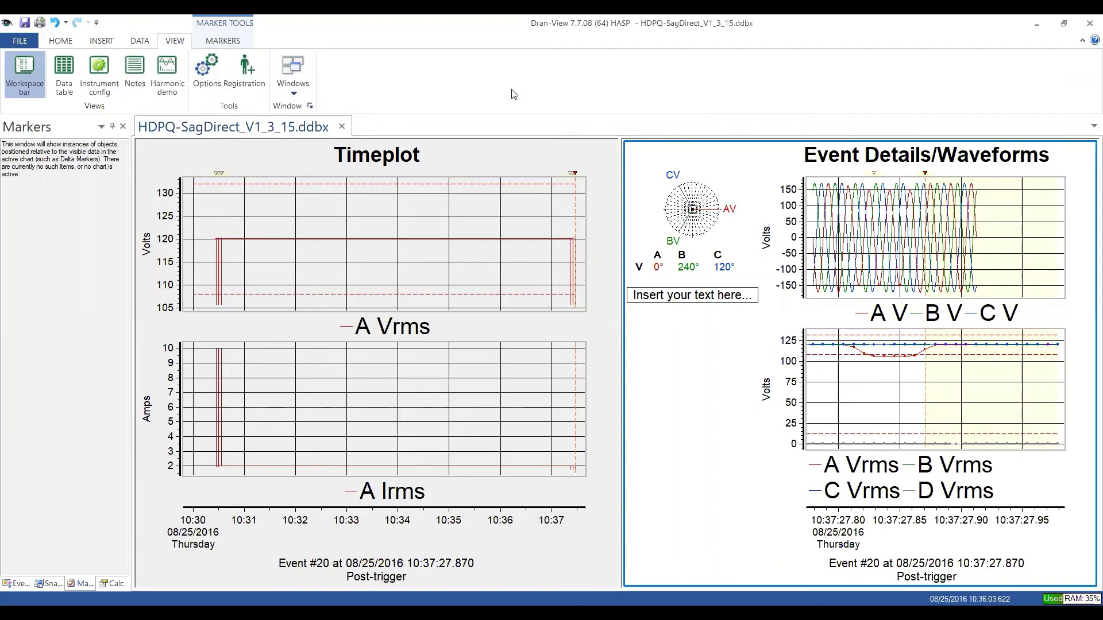
click(21, 80)
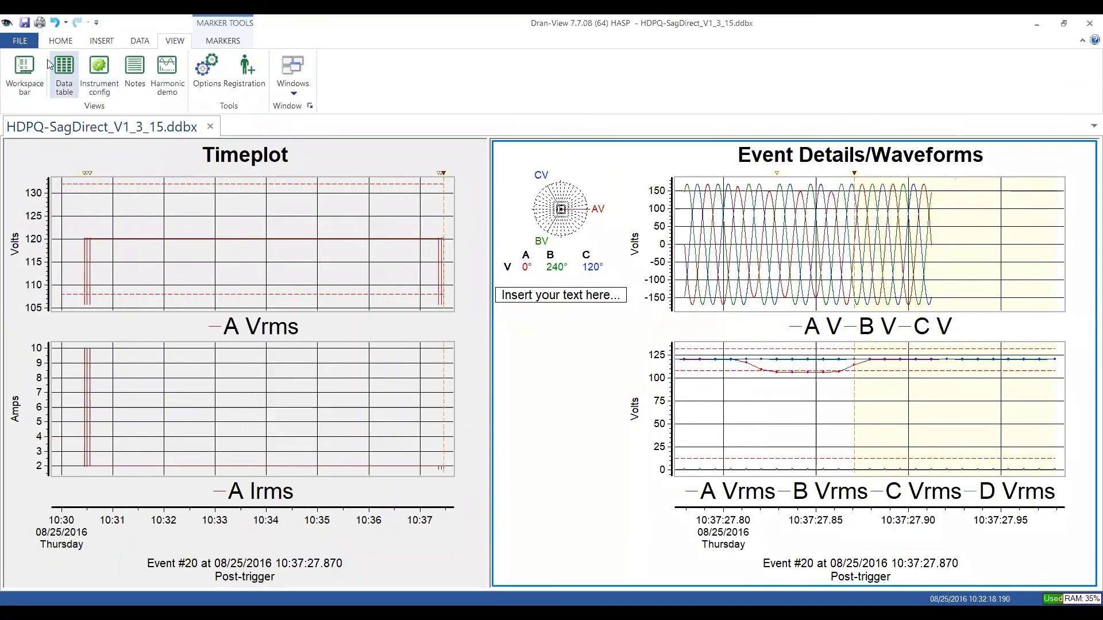
click(24, 74)
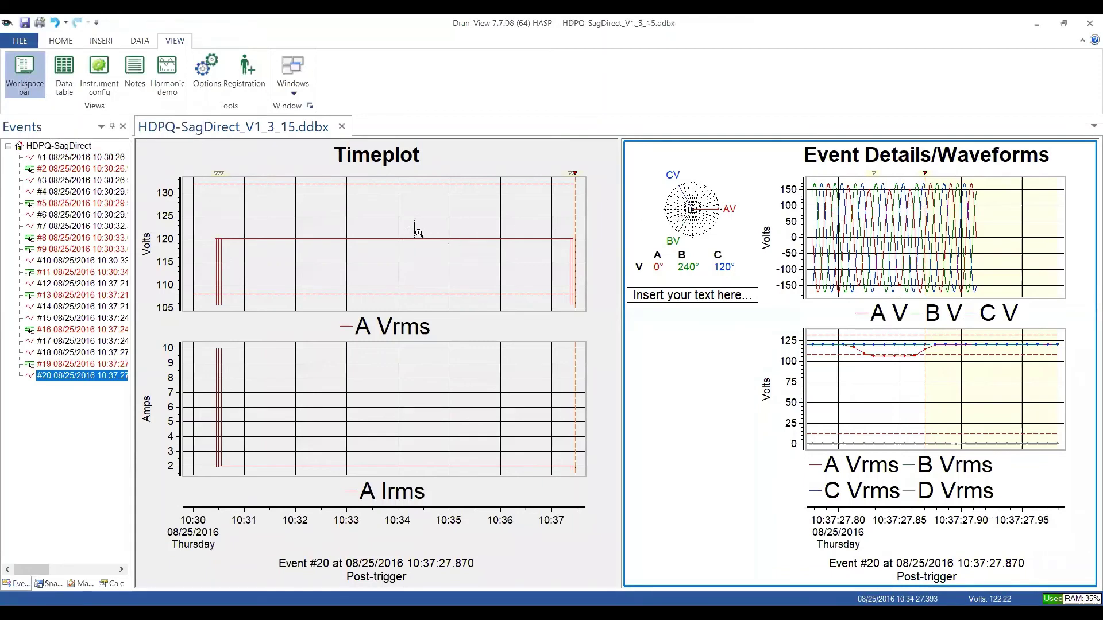
- Open the instrument configuration, look through its probe, scale factor and trigger response settings, and close it
mouse_move(418, 232)
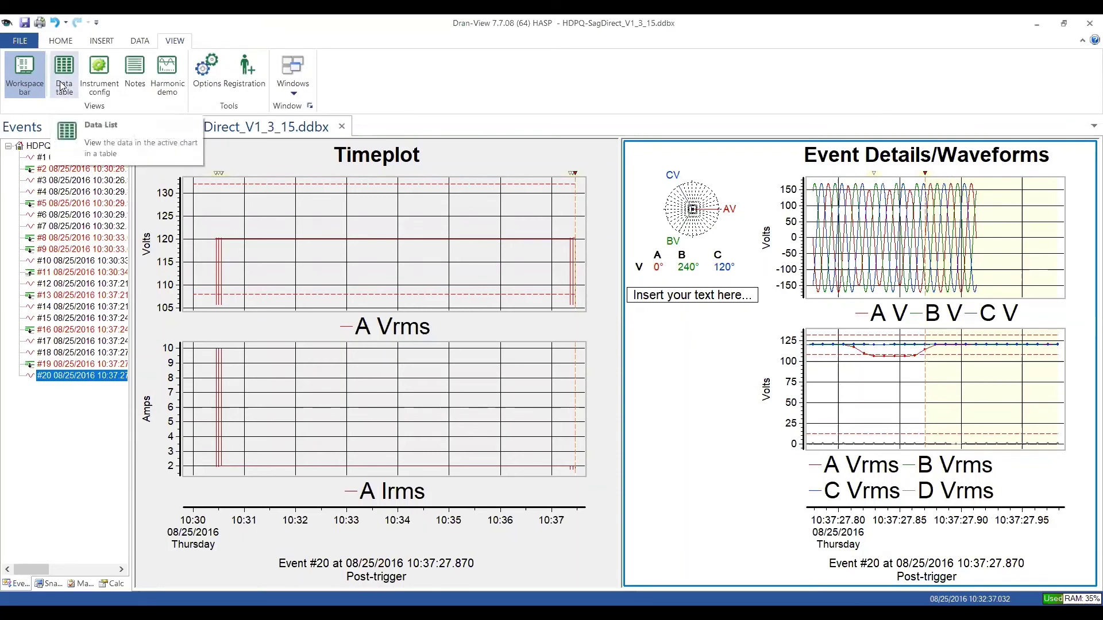
click(100, 79)
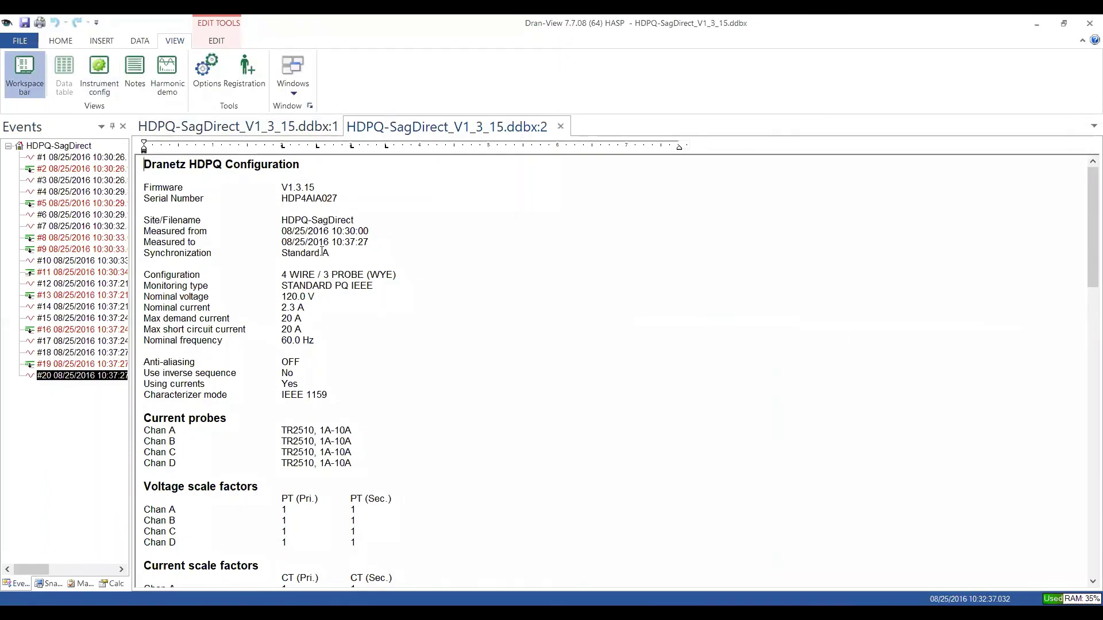
scroll(321, 256, down, 2)
scroll(319, 261, down, 6)
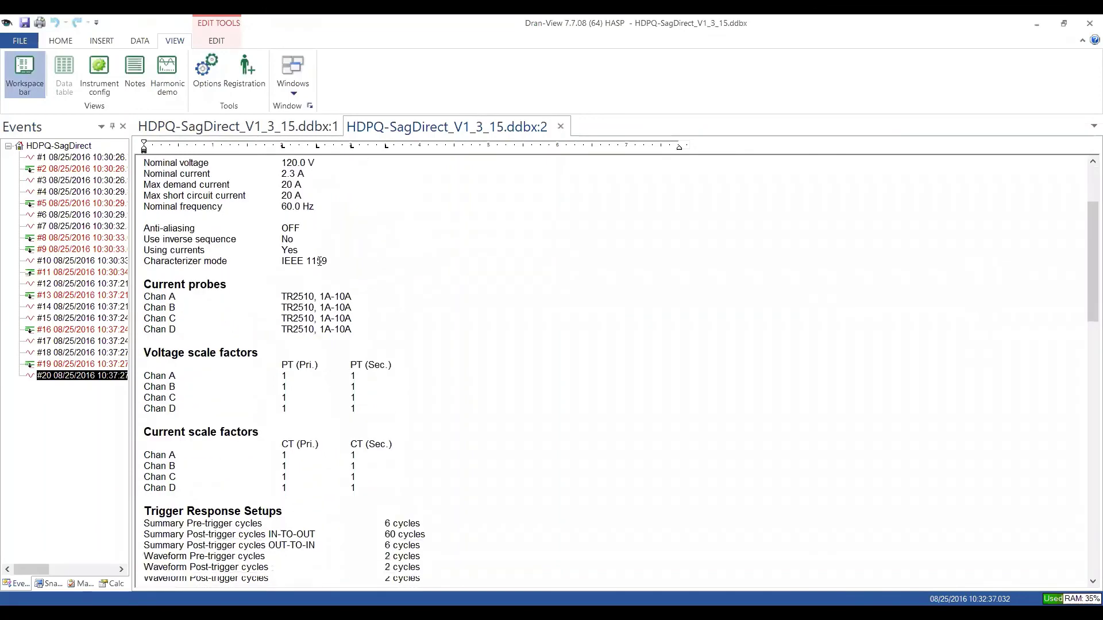
scroll(319, 262, up, 8)
scroll(319, 261, up, 1)
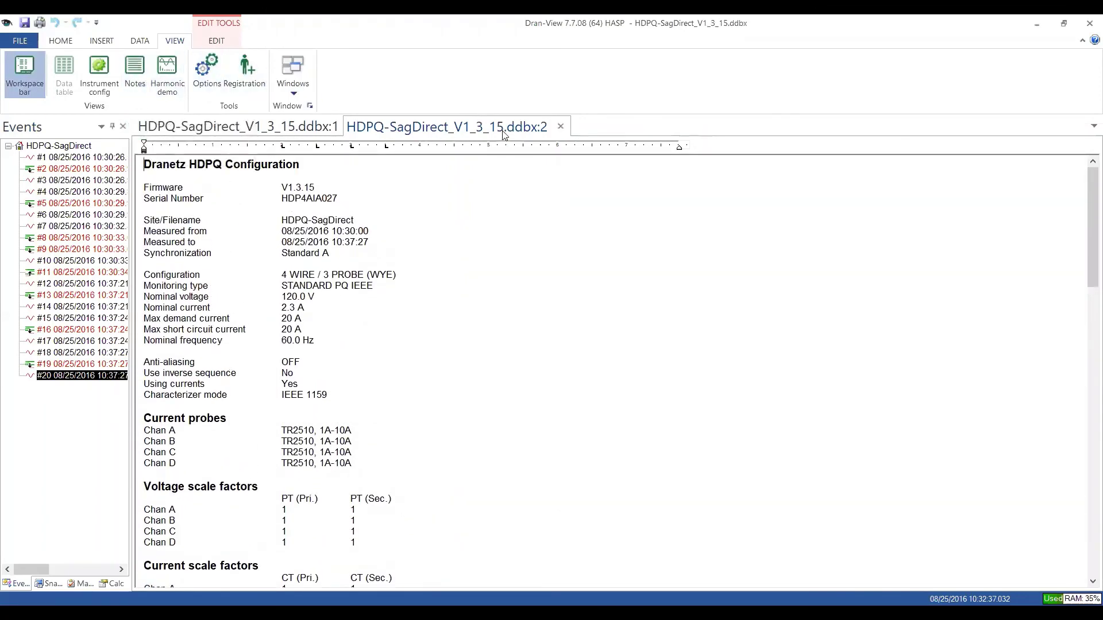
click(560, 127)
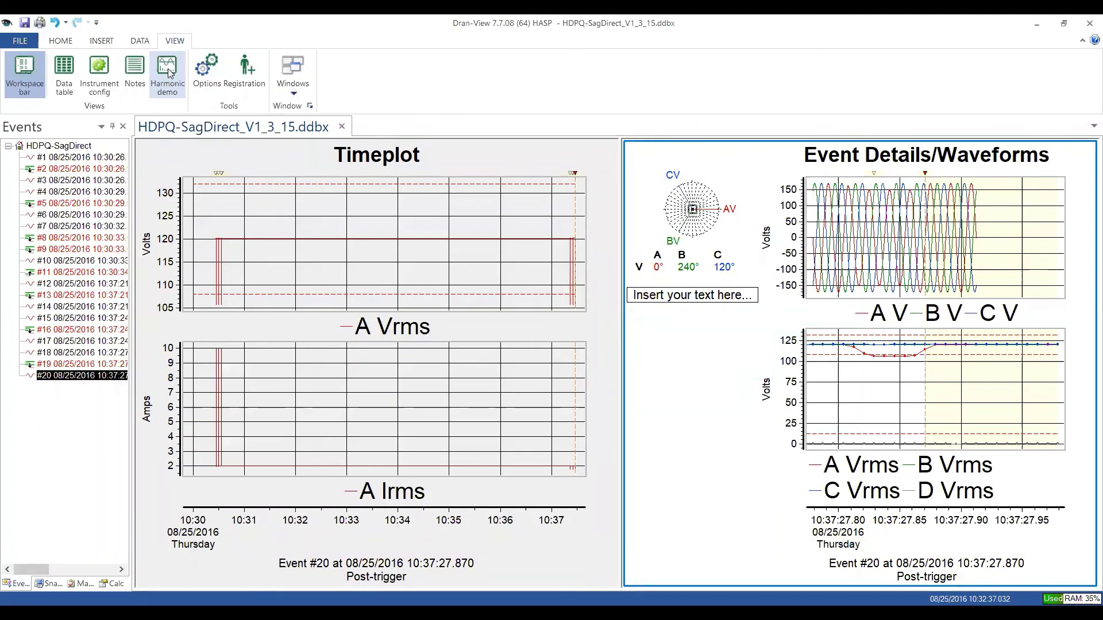
- Open the program options, check the Automatic Updates settings, and close the dialog without changes
click(212, 70)
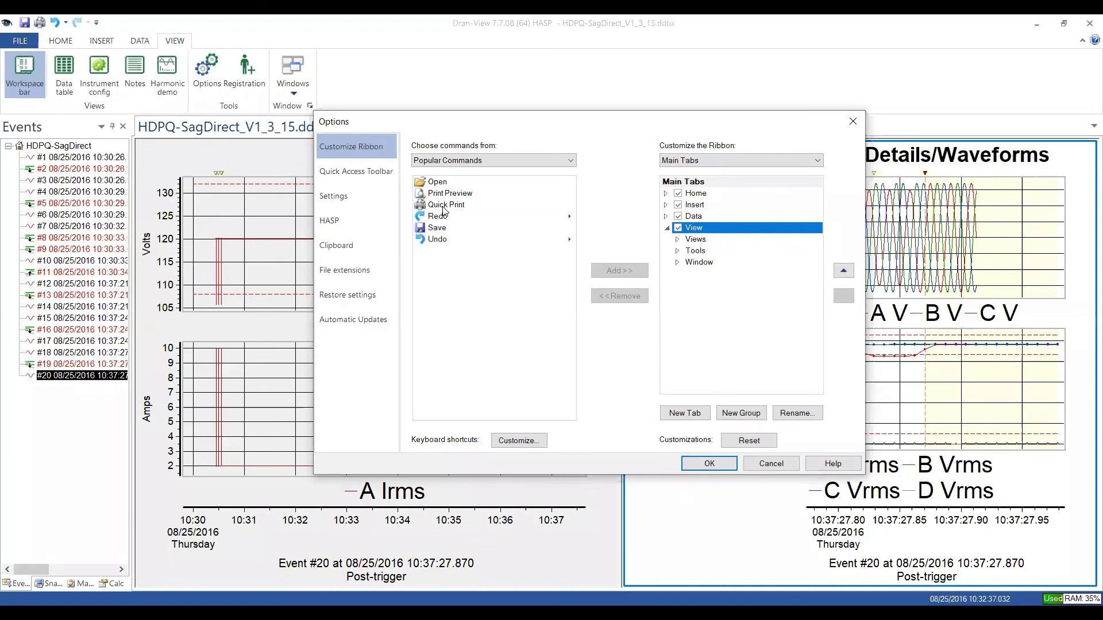
click(369, 322)
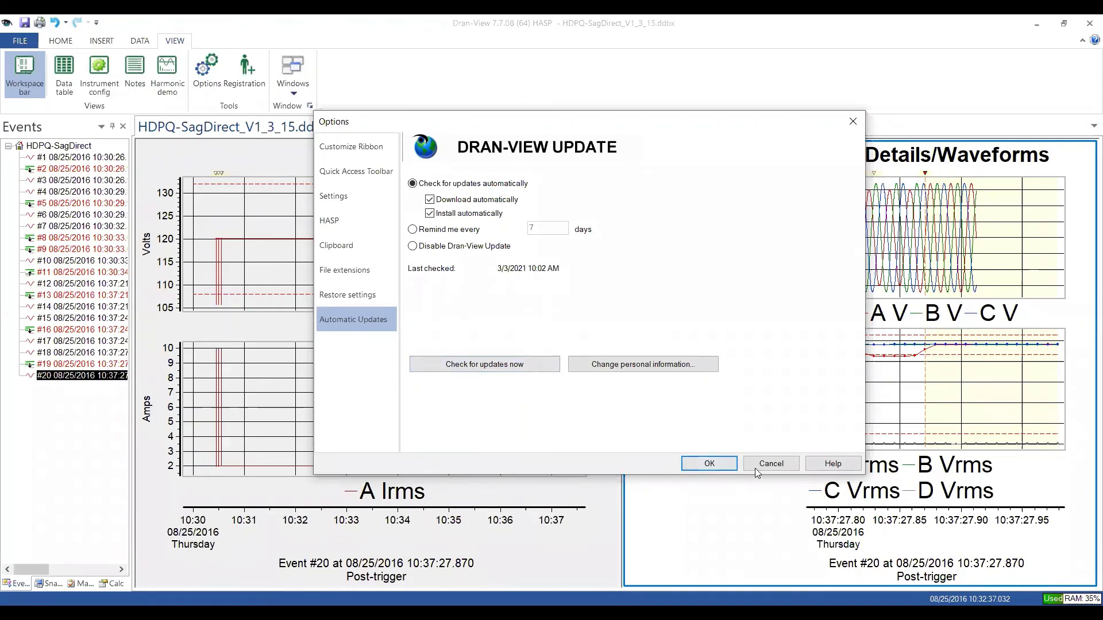
key(Escape)
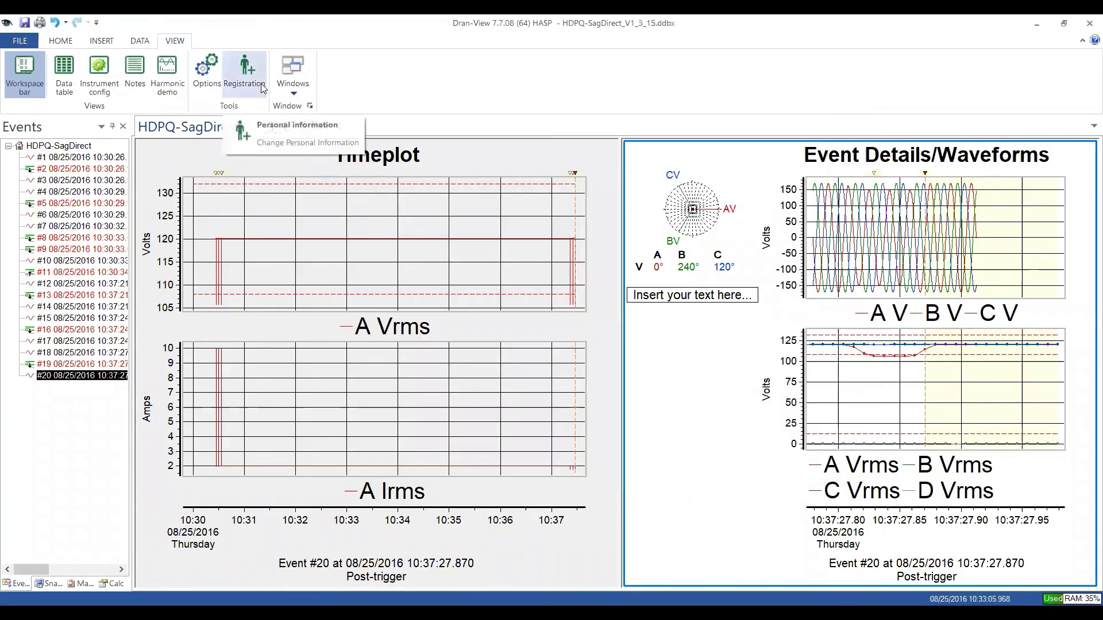